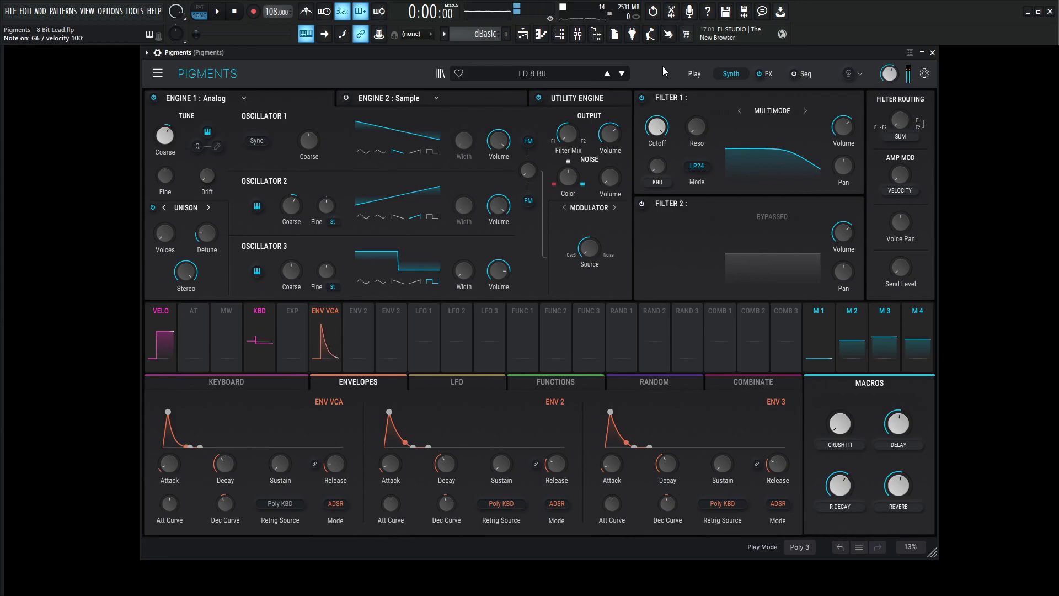
Step: Play a short melody to audition the LD 8 Bit lead preset with its effects active
key(g)
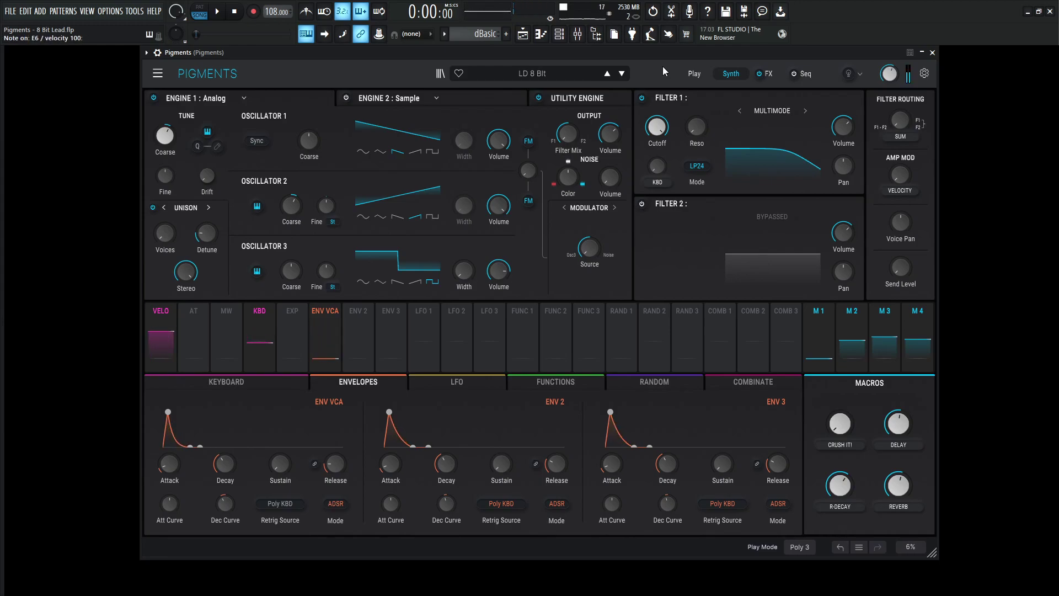
key(bracketright)
key(o)
key(y)
key(b)
key(e)
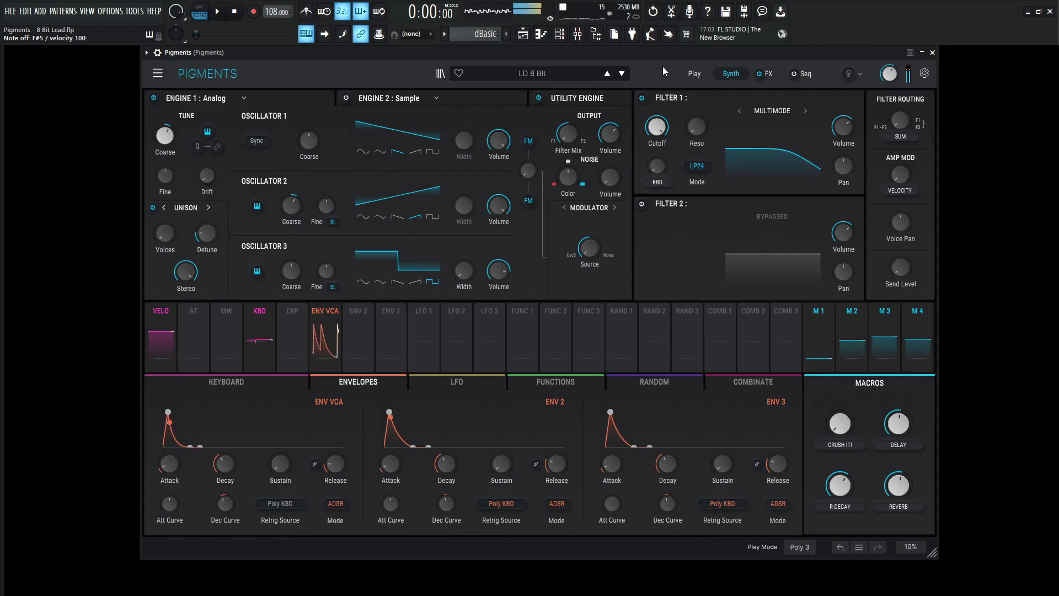
key(5)
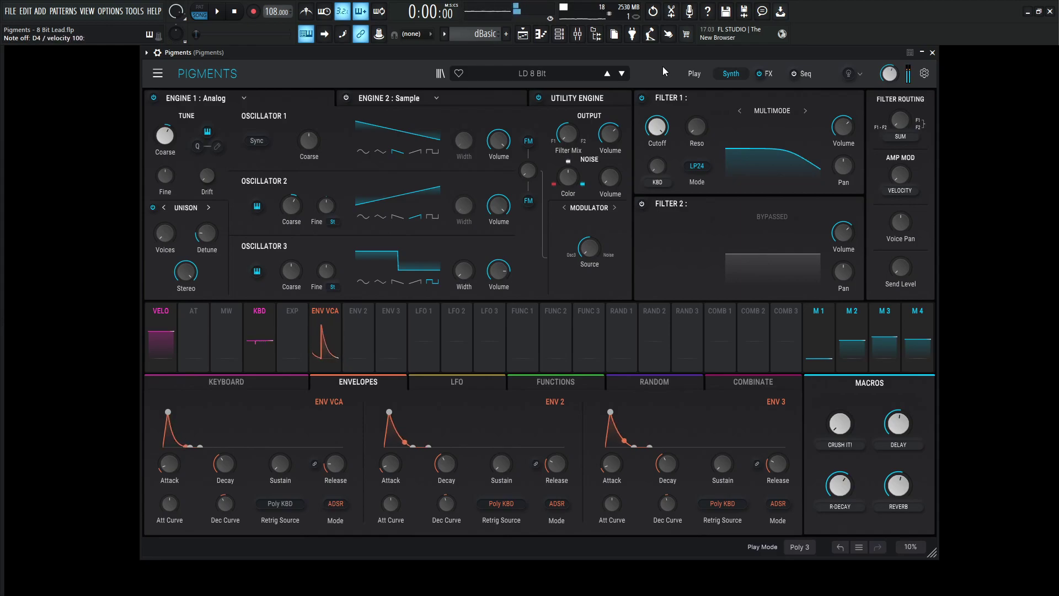
key(m)
key(c)
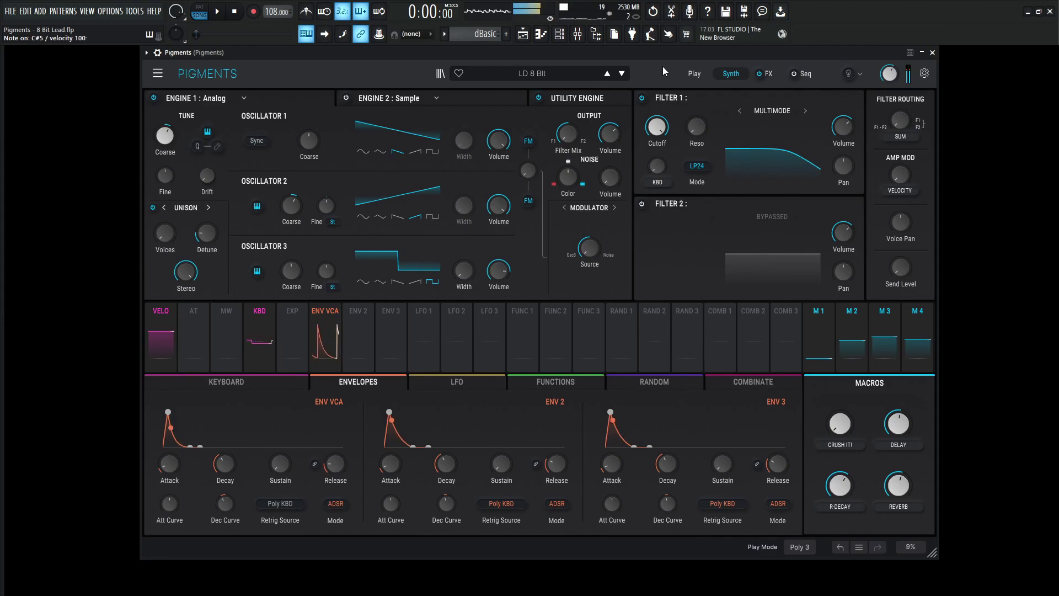
key(x)
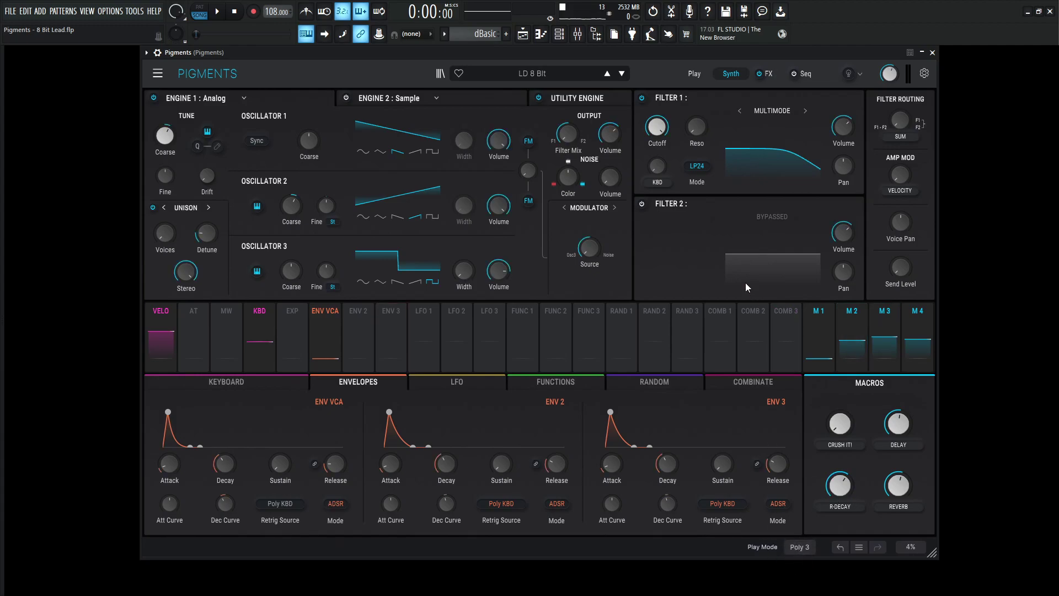
key(2)
Step: Bypass all effects and switch off the Utility Engine so that only the analog Engine 1 sounds
click(760, 75)
click(572, 98)
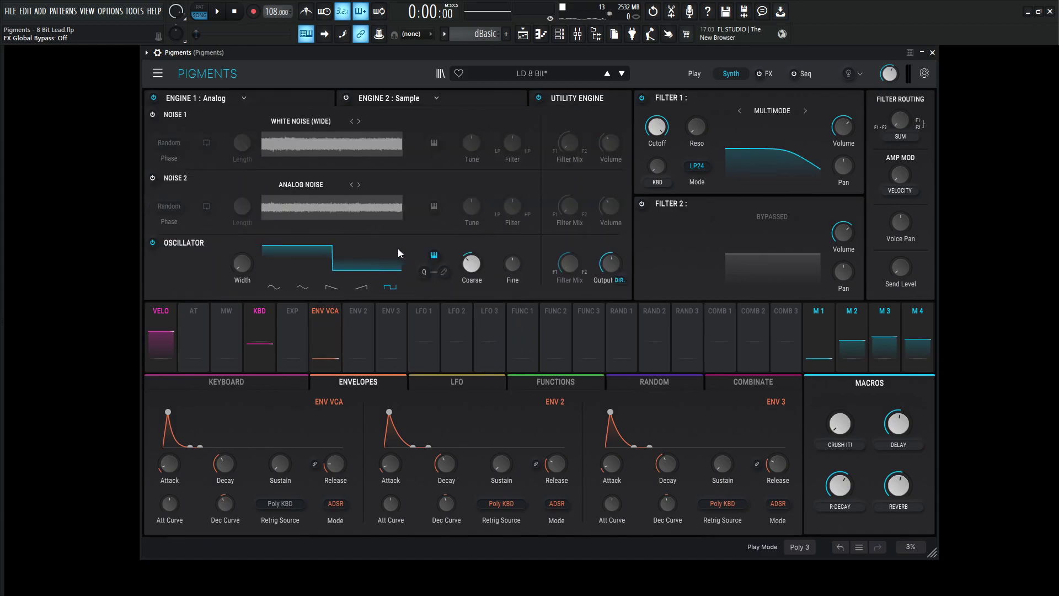
click(539, 98)
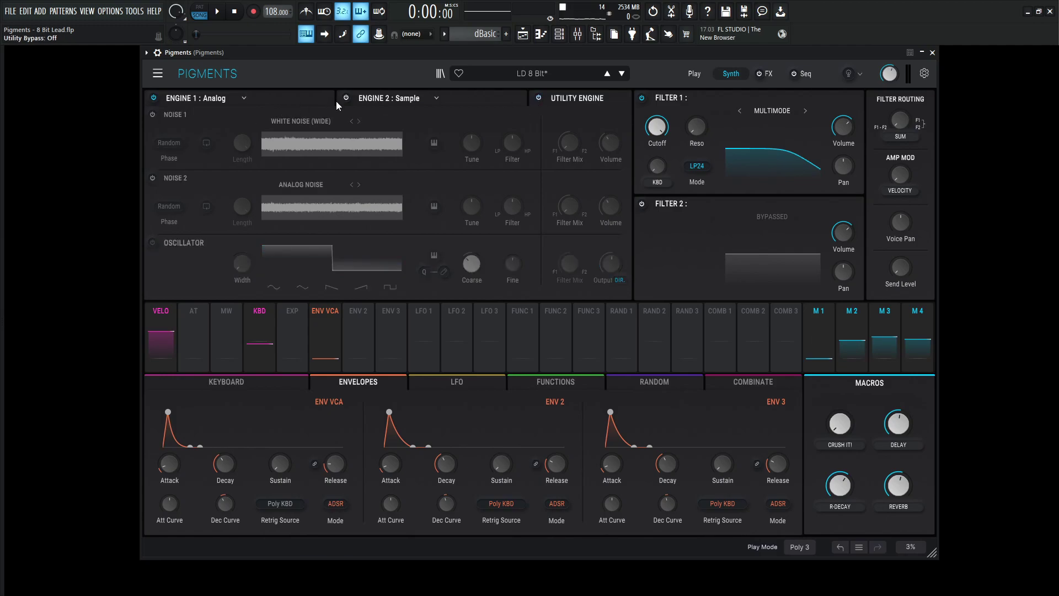
click(316, 98)
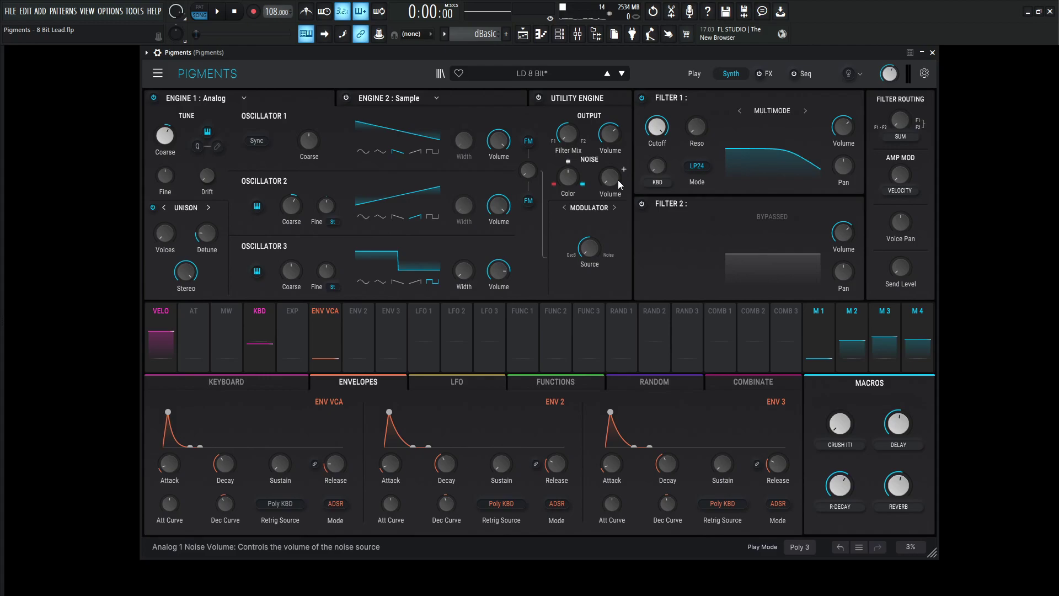
Step: Examine the ENV VCA envelope's attack, decay, release and curve settings and play notes to hear its shape
mouse_move(490, 313)
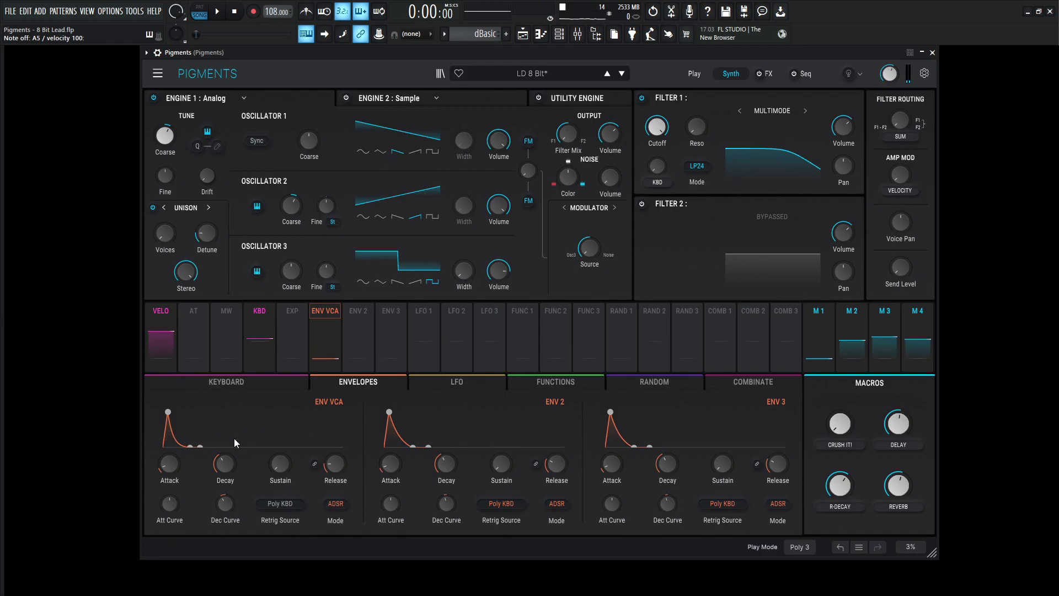
mouse_move(167, 468)
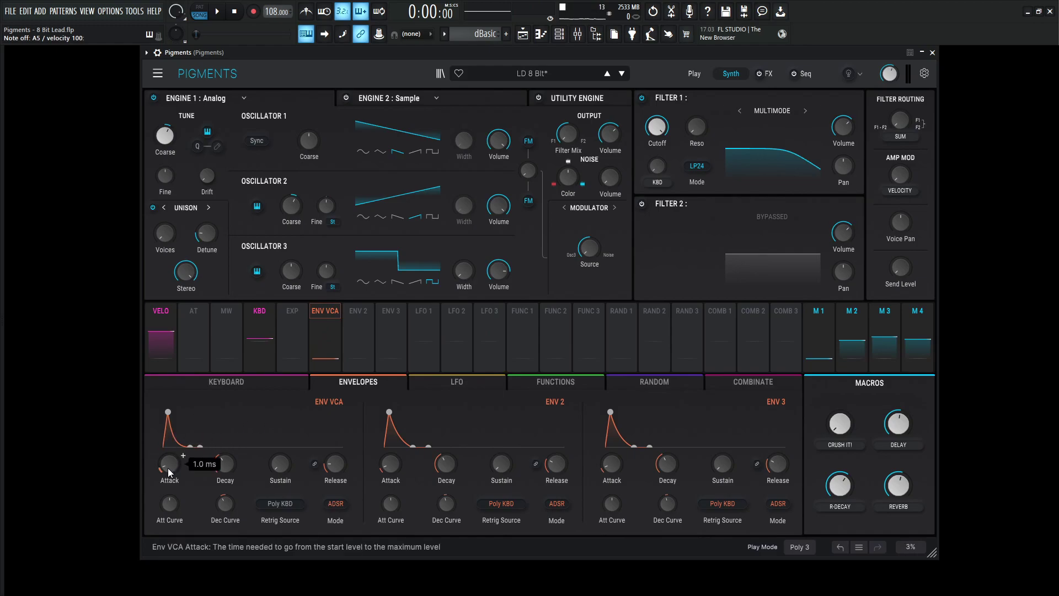
mouse_move(221, 464)
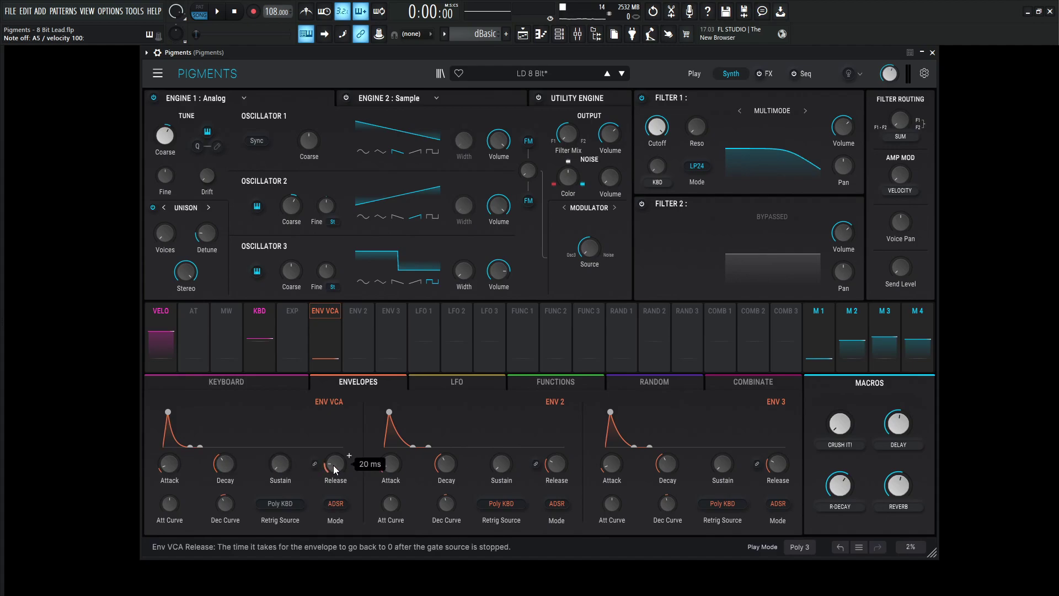
mouse_move(172, 505)
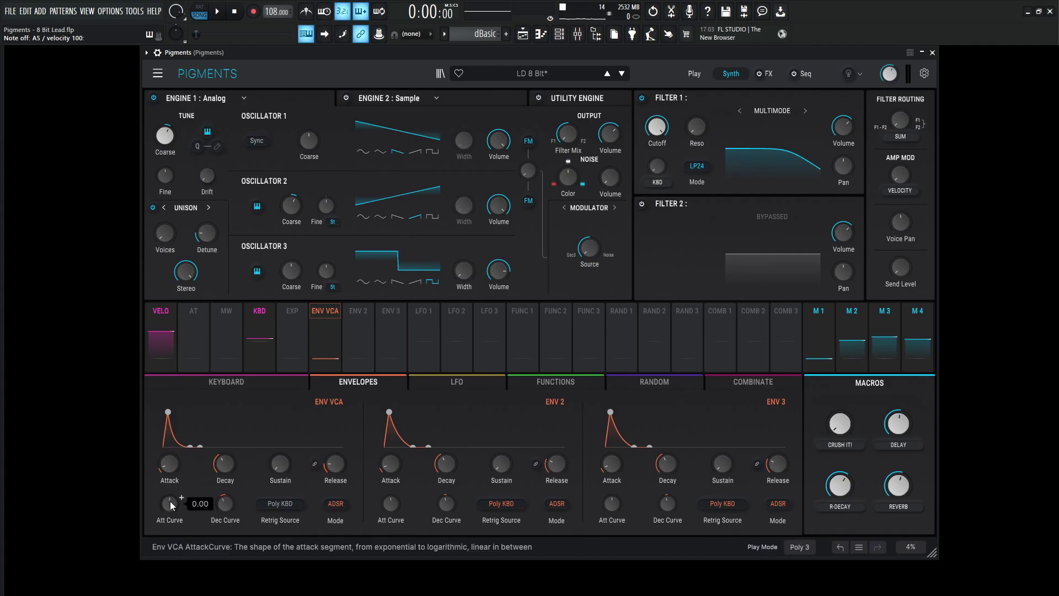
mouse_move(220, 507)
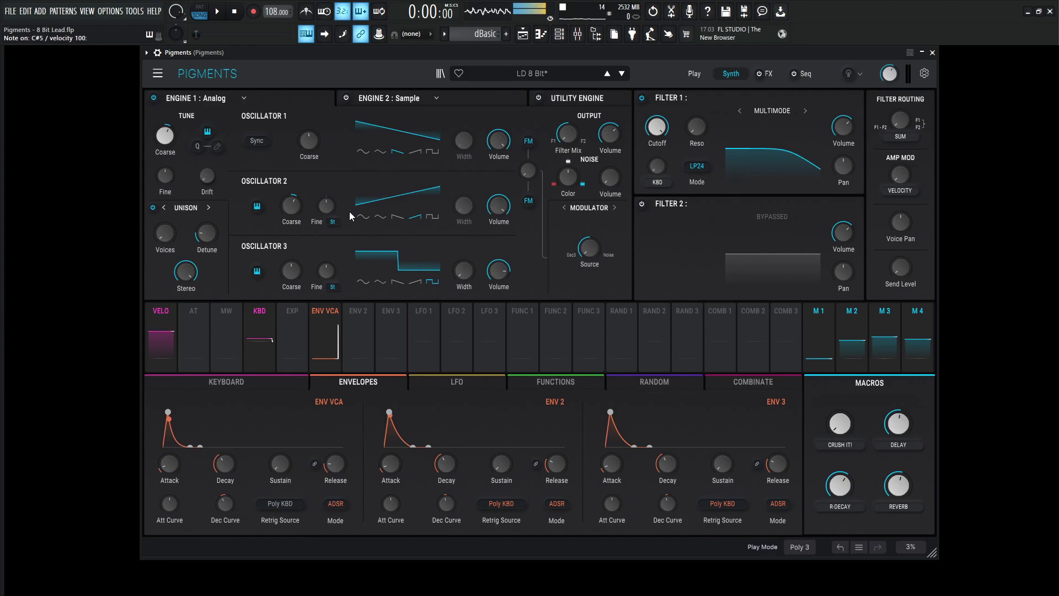
key(m)
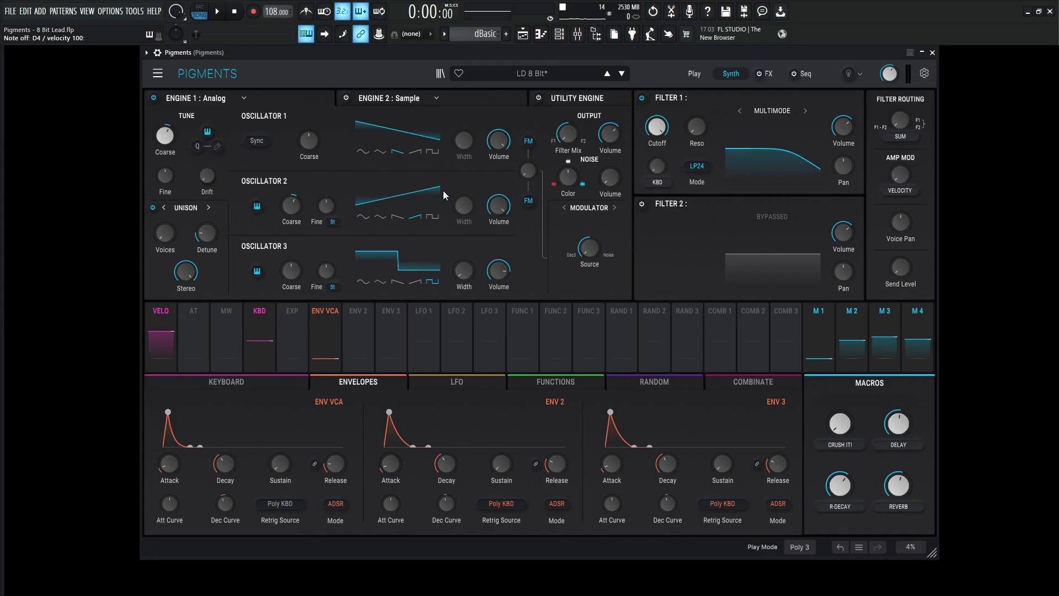
Step: Check Engine 1's coarse tuning, Oscillator 1's volume, and Oscillator 2's coarse tuning, fine tuning and volume
mouse_move(165, 136)
mouse_move(499, 145)
mouse_move(293, 207)
mouse_move(327, 209)
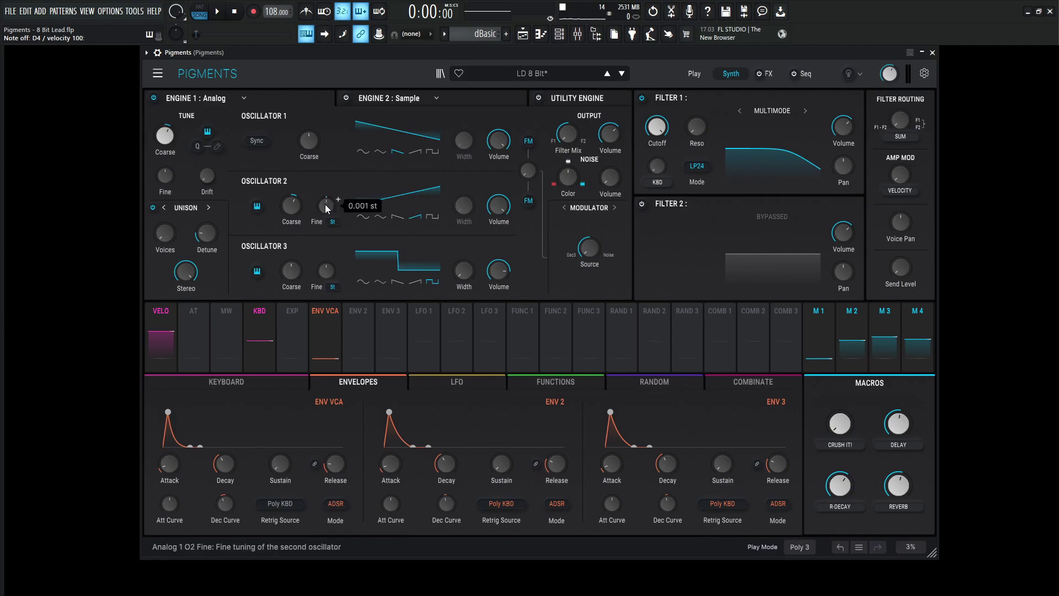
mouse_move(504, 208)
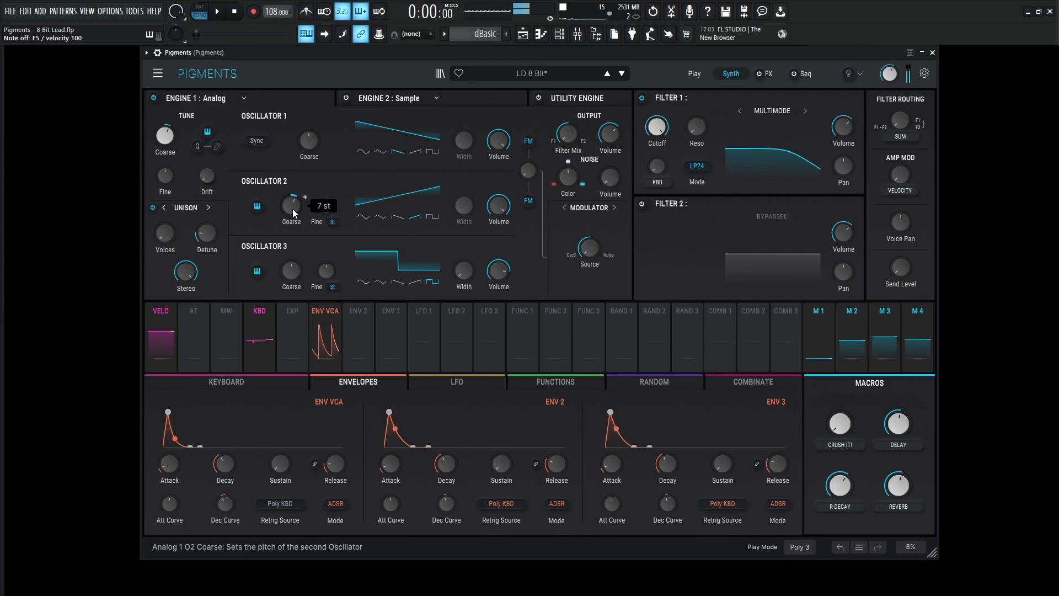
Step: Try Oscillator 2's coarse tuning at 5 st and play notes to compare the interval
drag(293, 210, 293, 209)
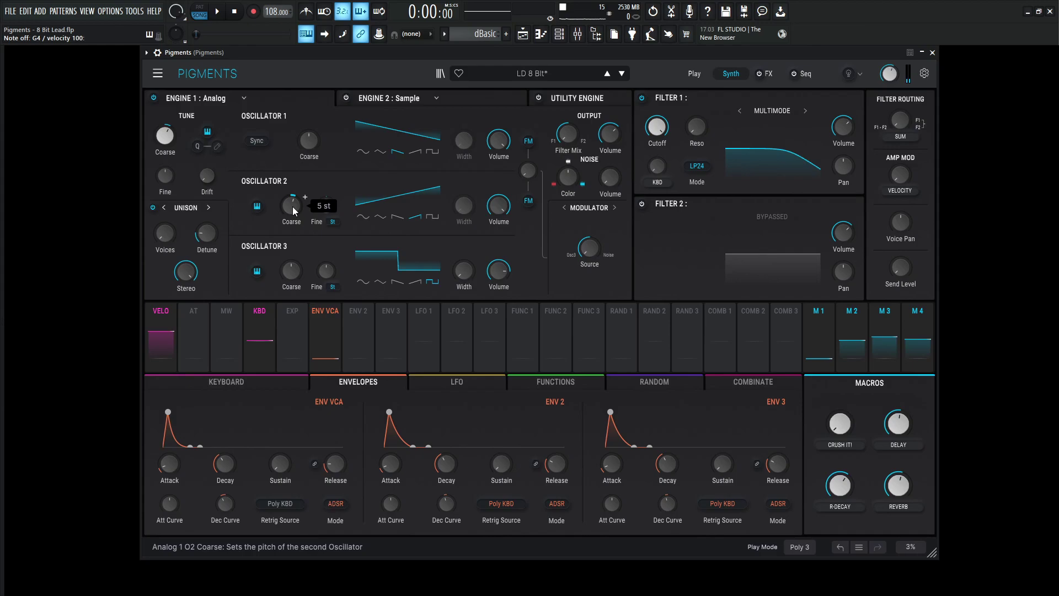
drag(293, 208, 292, 205)
drag(292, 206, 292, 206)
drag(293, 208, 293, 207)
key(m)
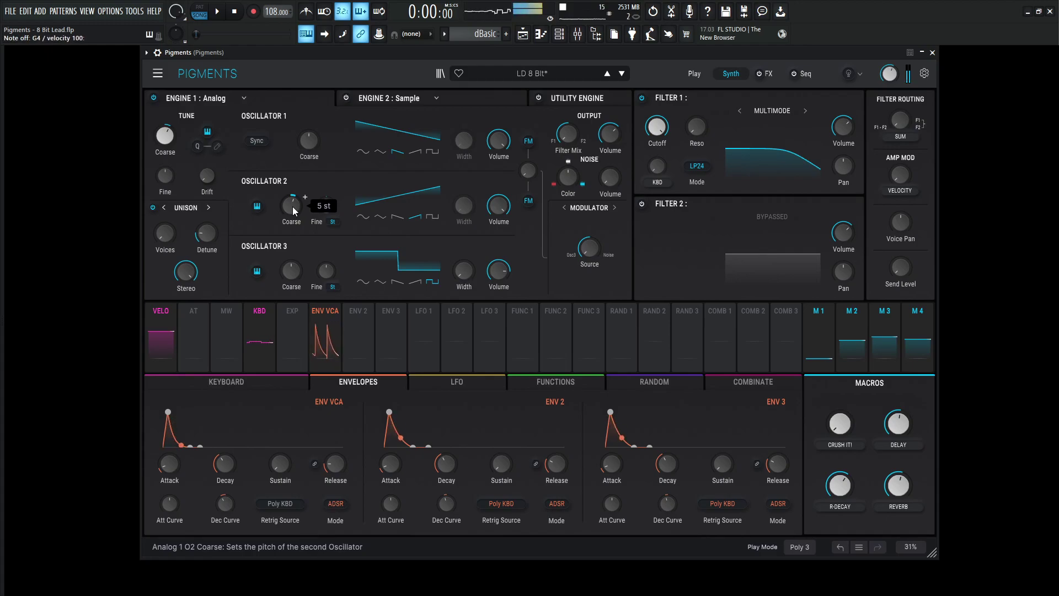
drag(292, 206, 293, 206)
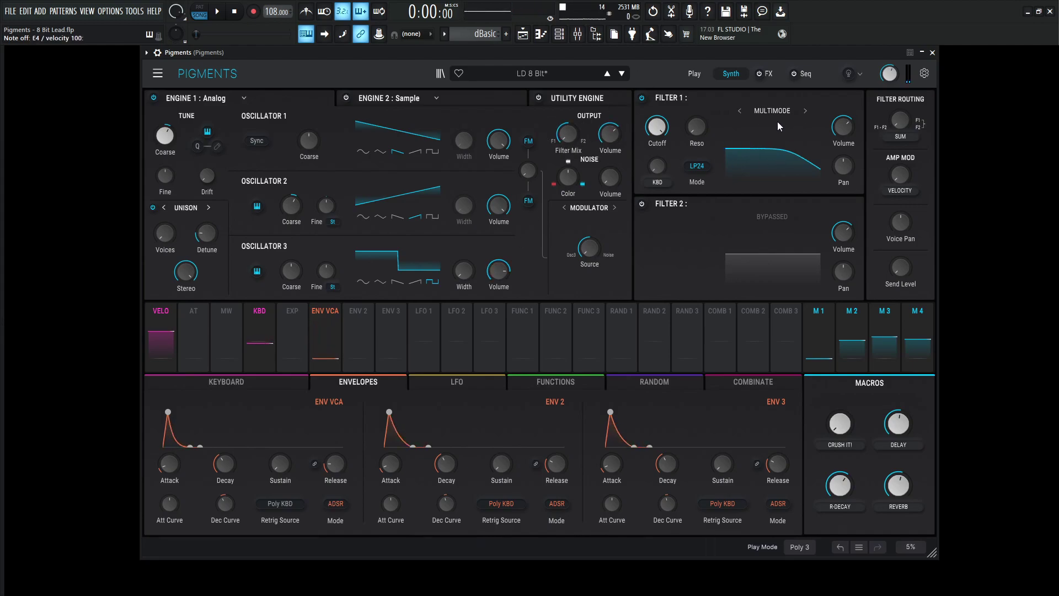
Step: Turn the Utility Engine back on and check its oscillator's coarse pitch and direct output routing
mouse_move(660, 133)
click(581, 105)
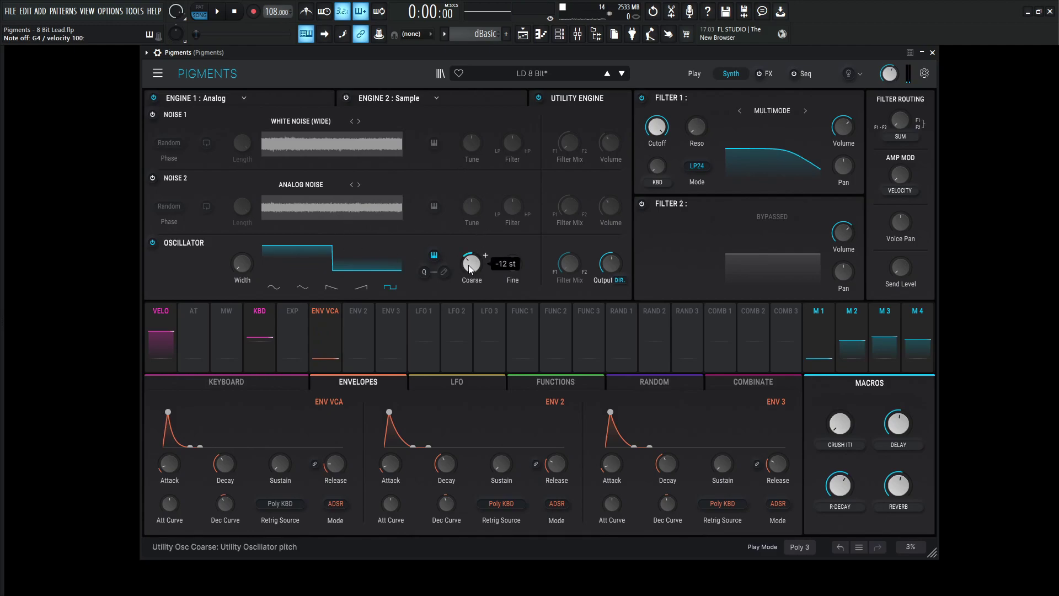
click(618, 280)
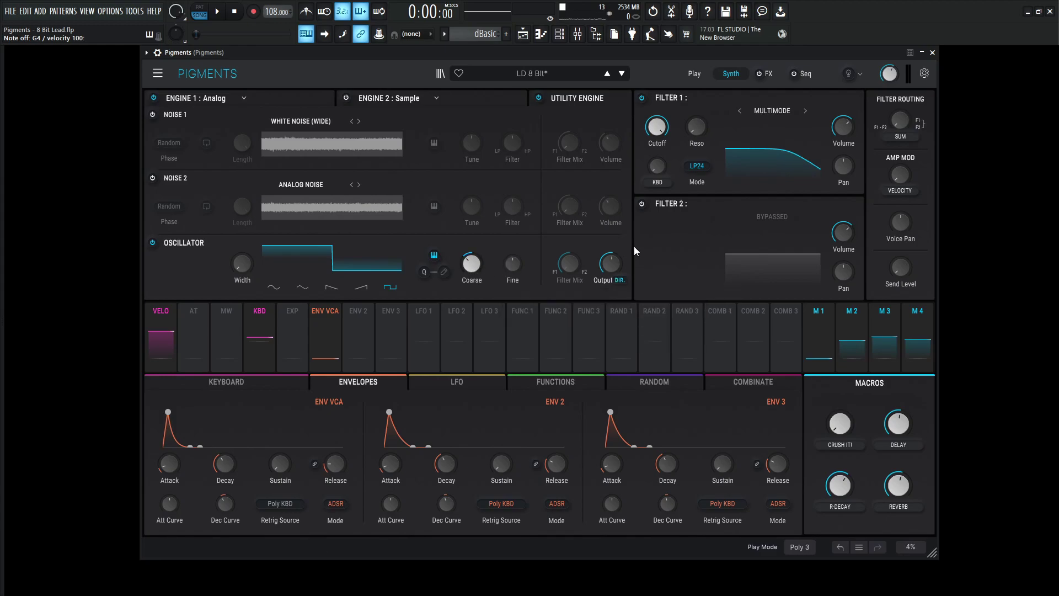
Step: Reactivate the effects section and bypass the Reverb and Delay in FX A, leaving the Bitcrusher on
click(769, 74)
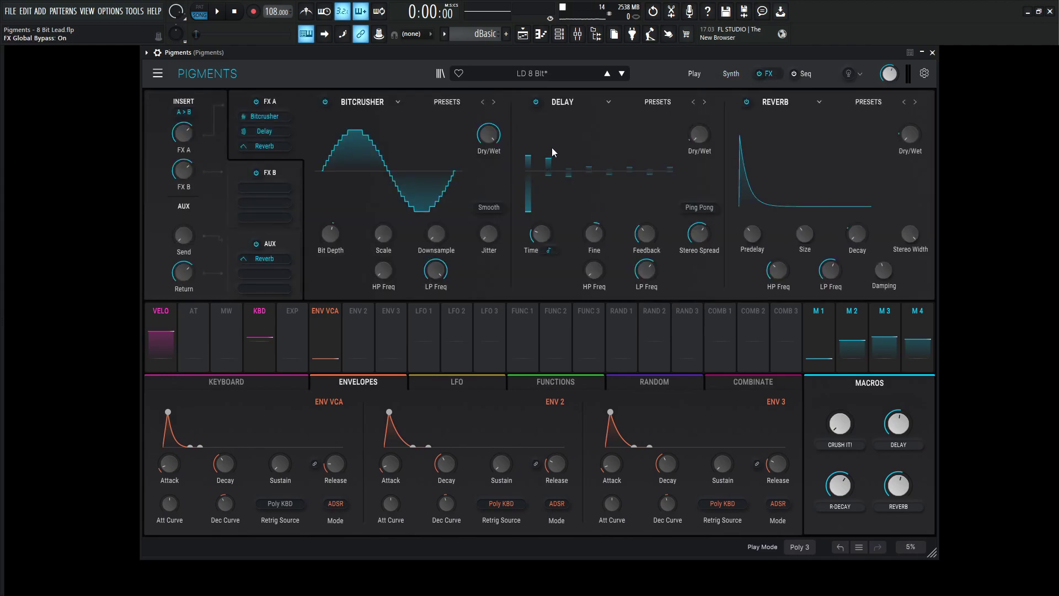
click(747, 103)
click(537, 102)
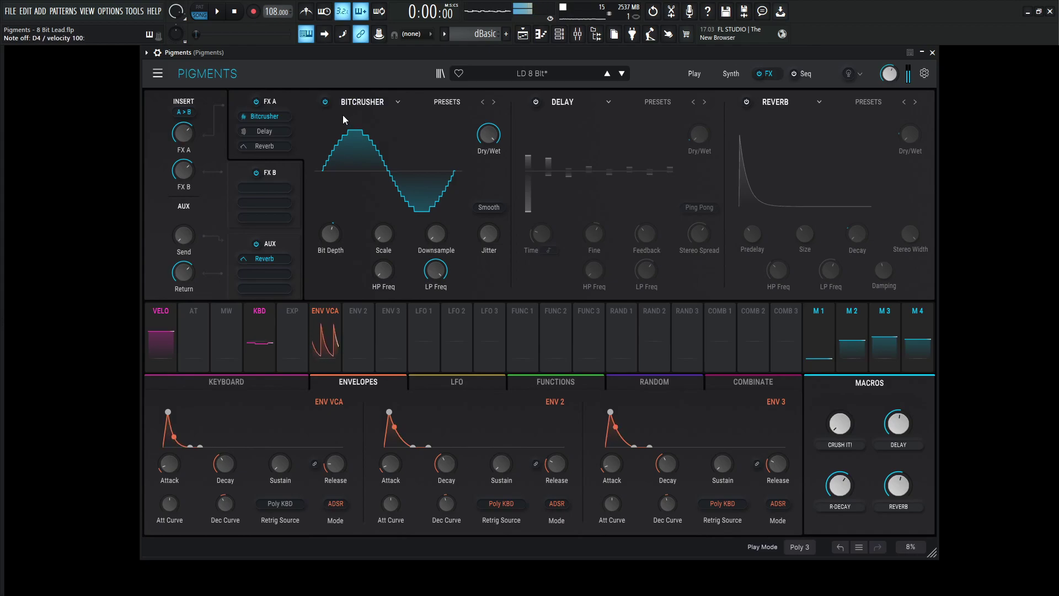
Step: Compare the sound with the Bitcrusher bypassed and active, and check its bit depth, dry/wet and downsample settings
click(326, 102)
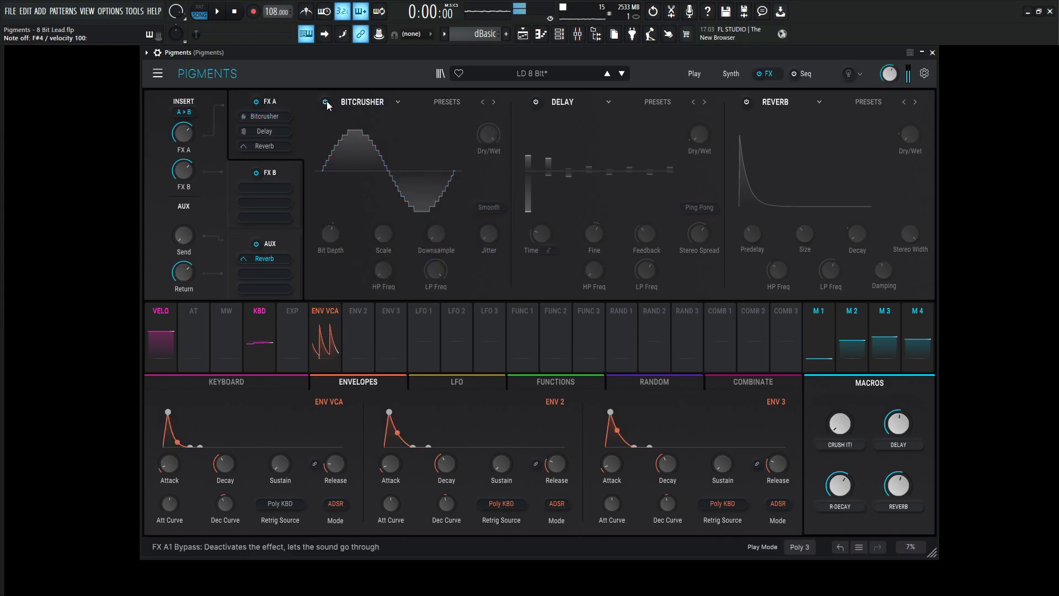
click(326, 102)
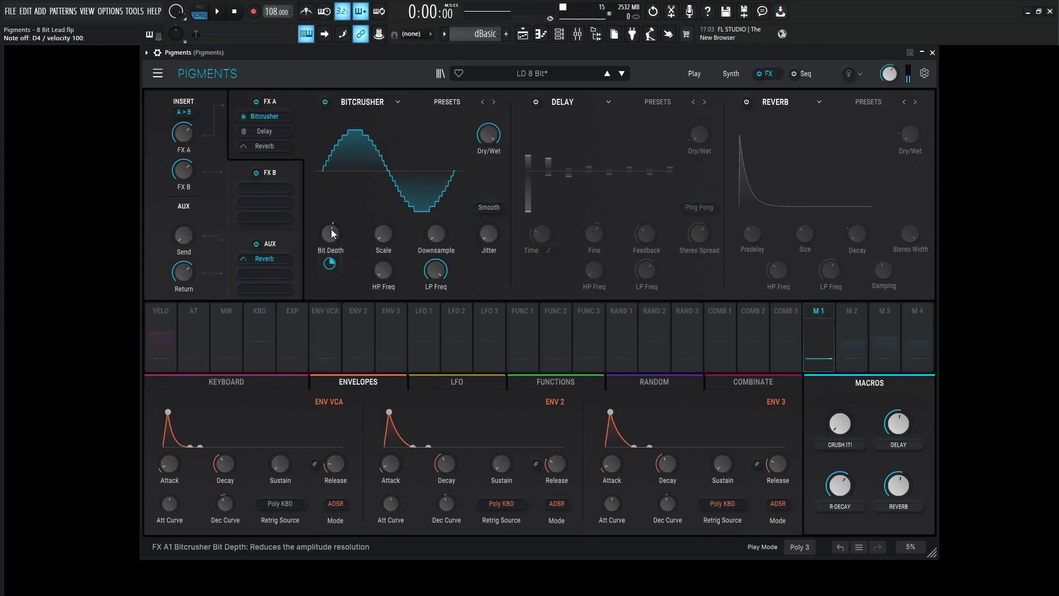
mouse_move(334, 242)
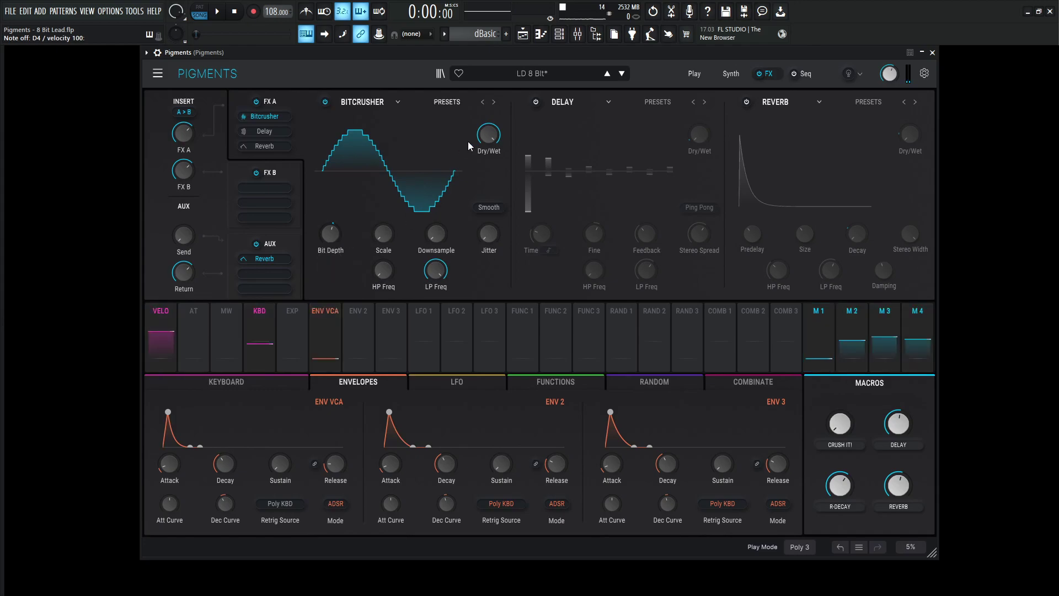
mouse_move(486, 138)
mouse_move(436, 239)
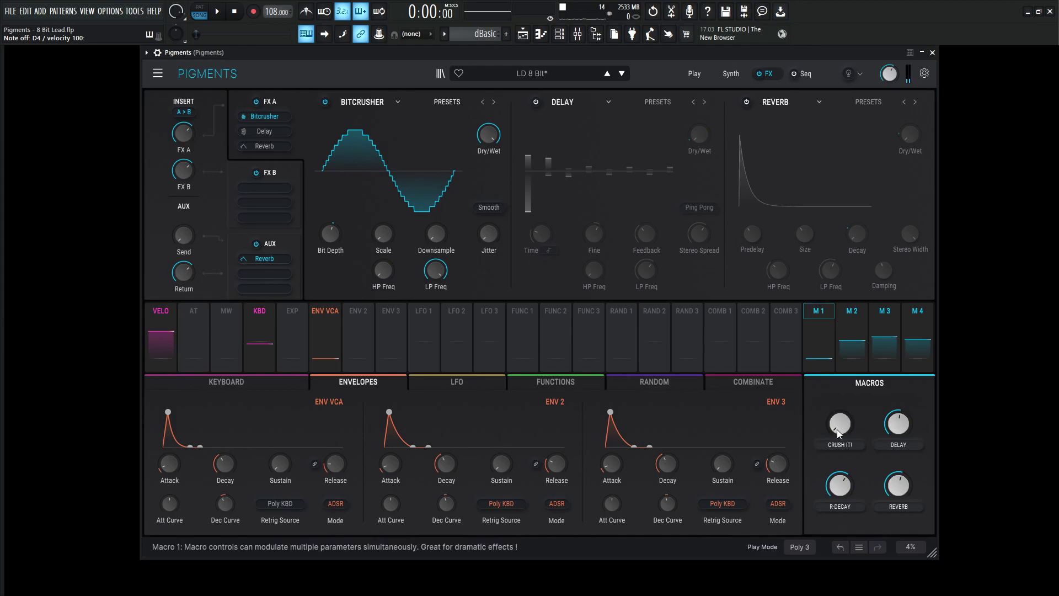
click(345, 226)
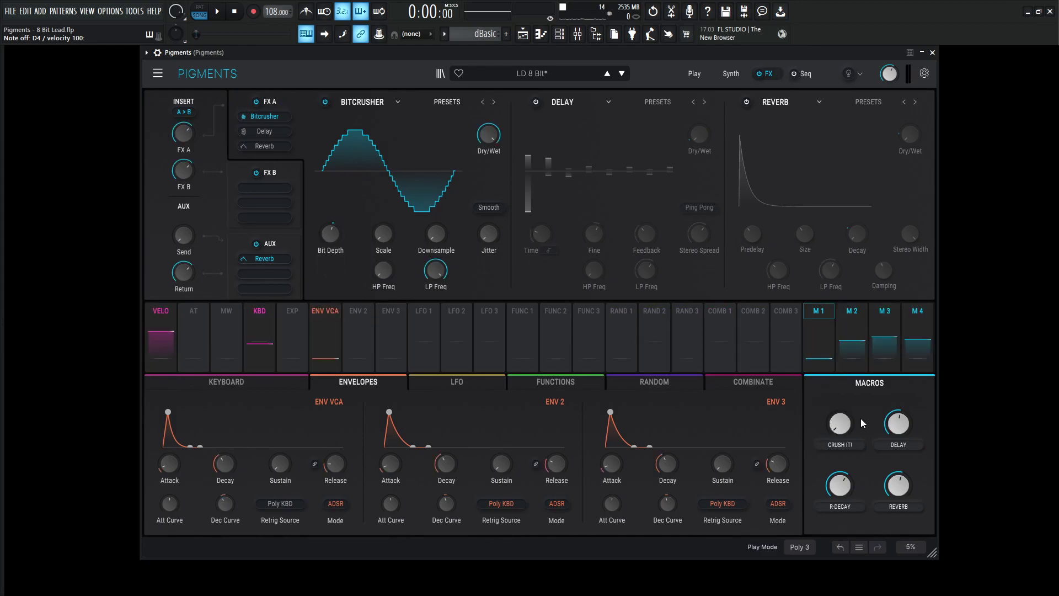
Step: Sweep the CRUSH IT! macro up to about 0.90 and back to 0 while playing notes
drag(842, 426, 843, 338)
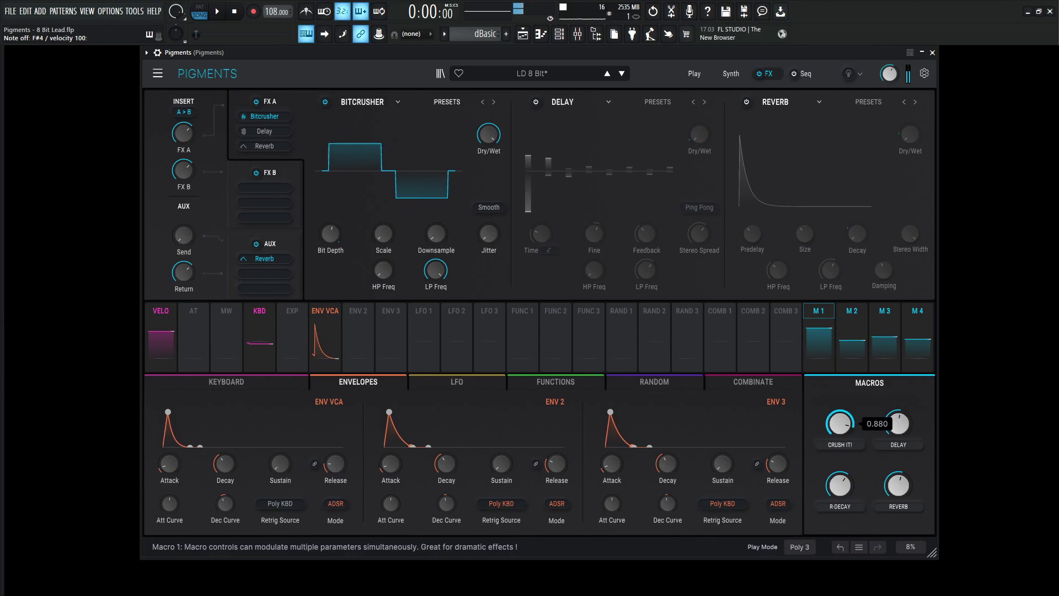
drag(841, 429, 841, 432)
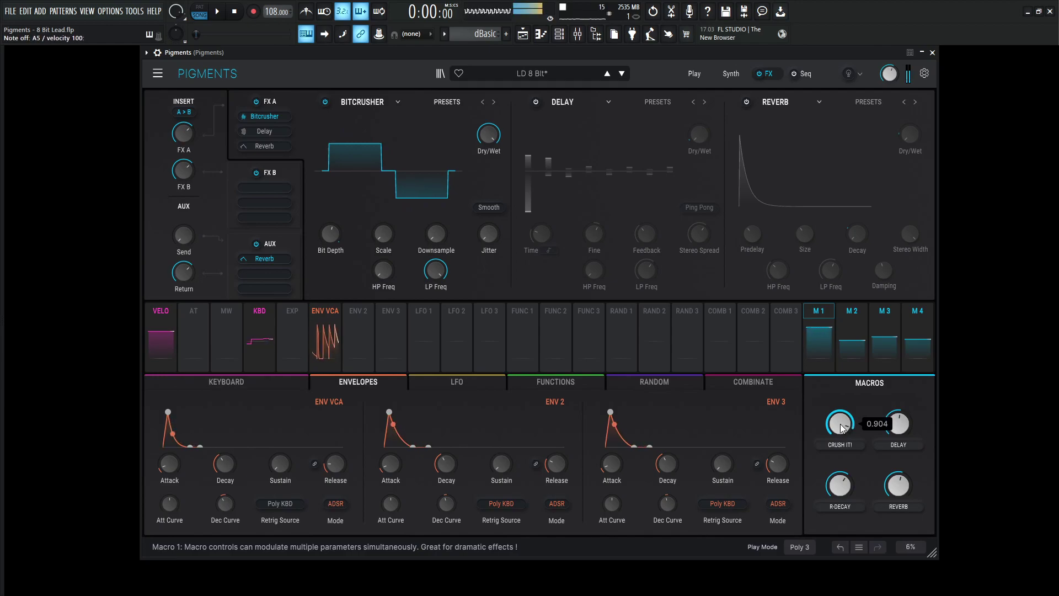
drag(841, 428, 840, 519)
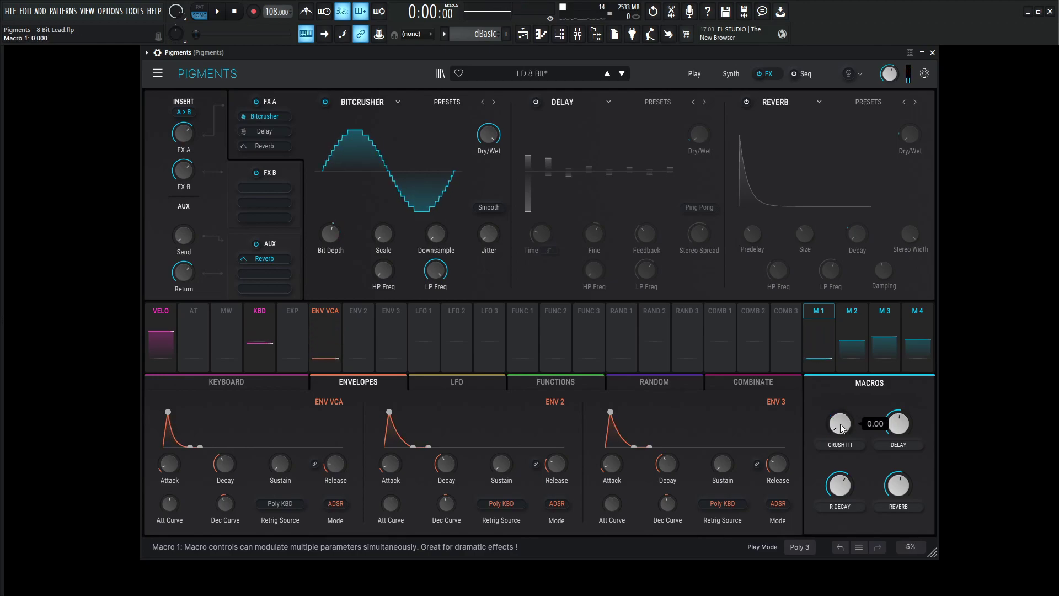
mouse_move(839, 414)
mouse_down()
mouse_move(839, 335)
mouse_move(839, 424)
mouse_up()
Step: Turn the Delay in FX A back on and check its time, fine, feedback and stereo spread settings
click(536, 102)
mouse_move(543, 237)
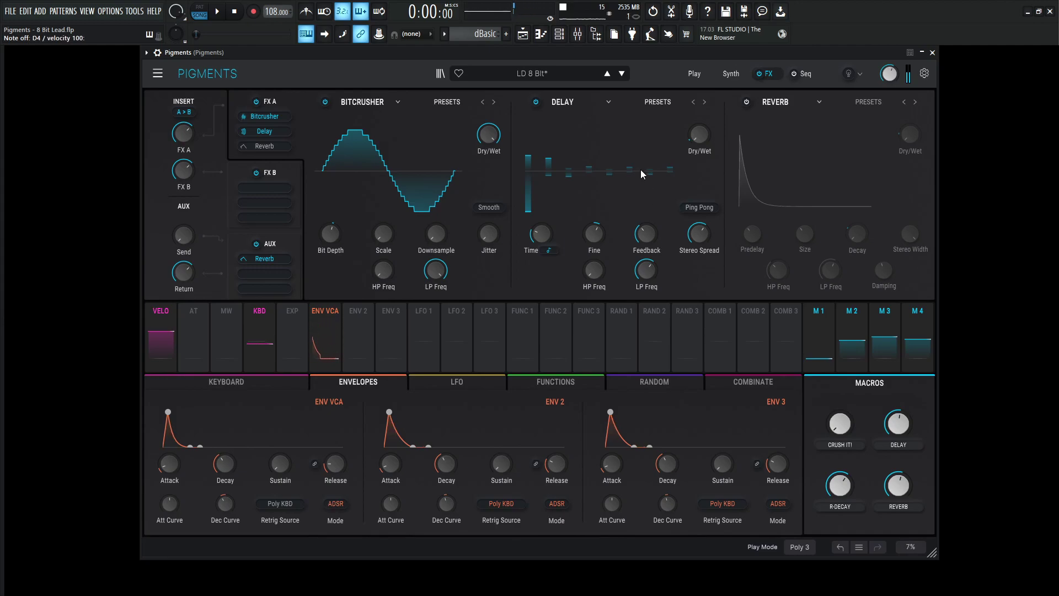
mouse_move(596, 242)
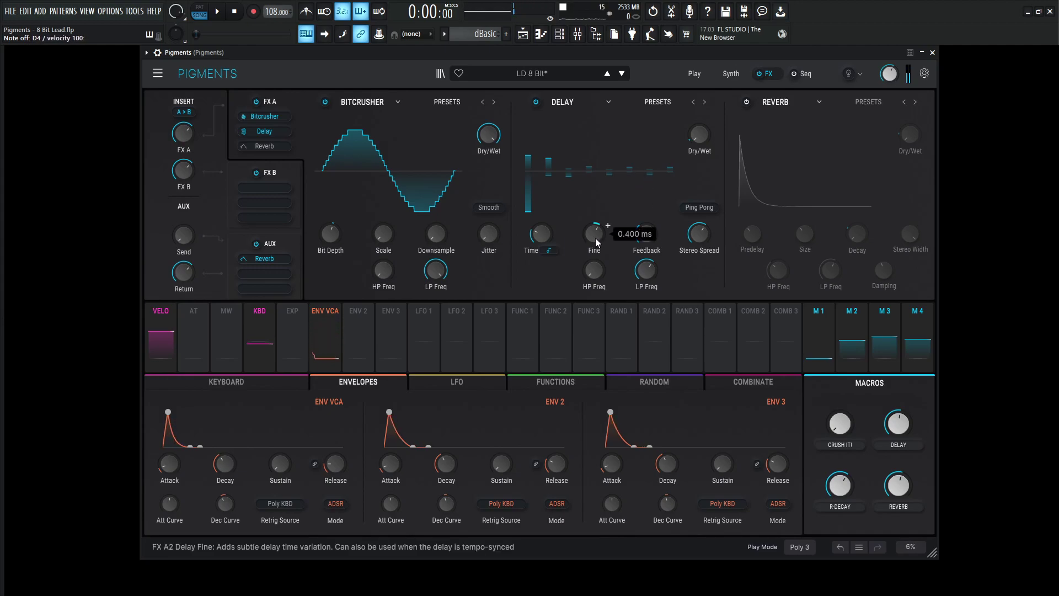
mouse_move(647, 240)
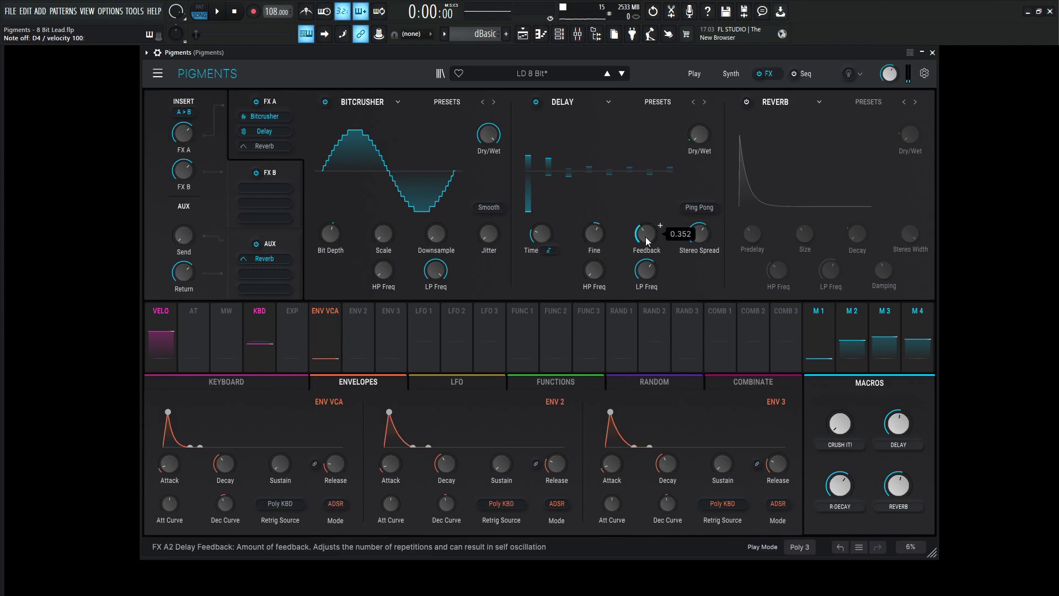
mouse_move(697, 237)
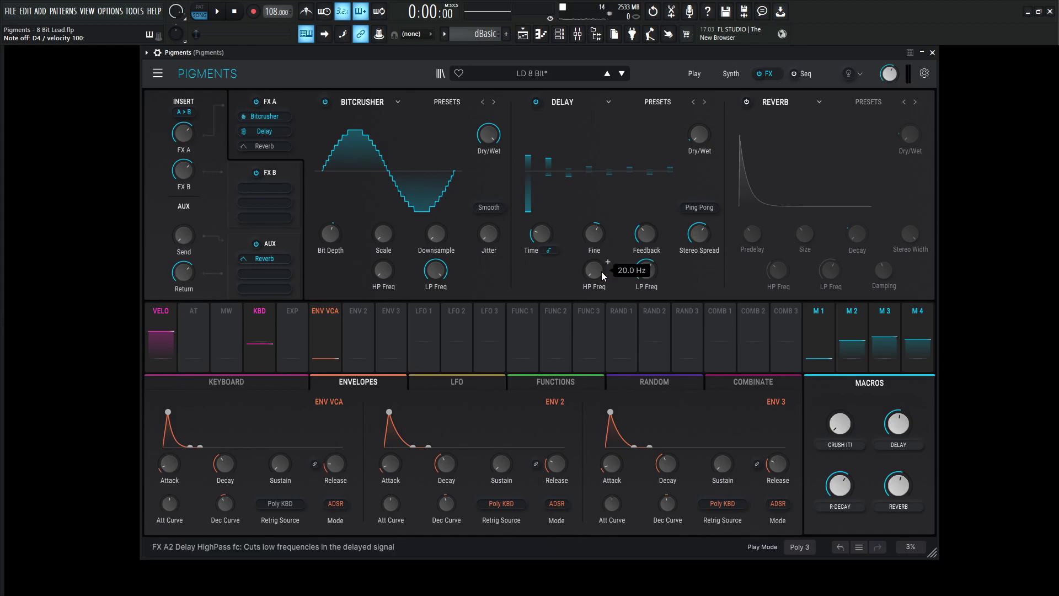
Step: Check the Delay's high-pass and low-pass frequencies, its dry/wet setting and the macro modulation assigned to dry/wet
mouse_move(656, 275)
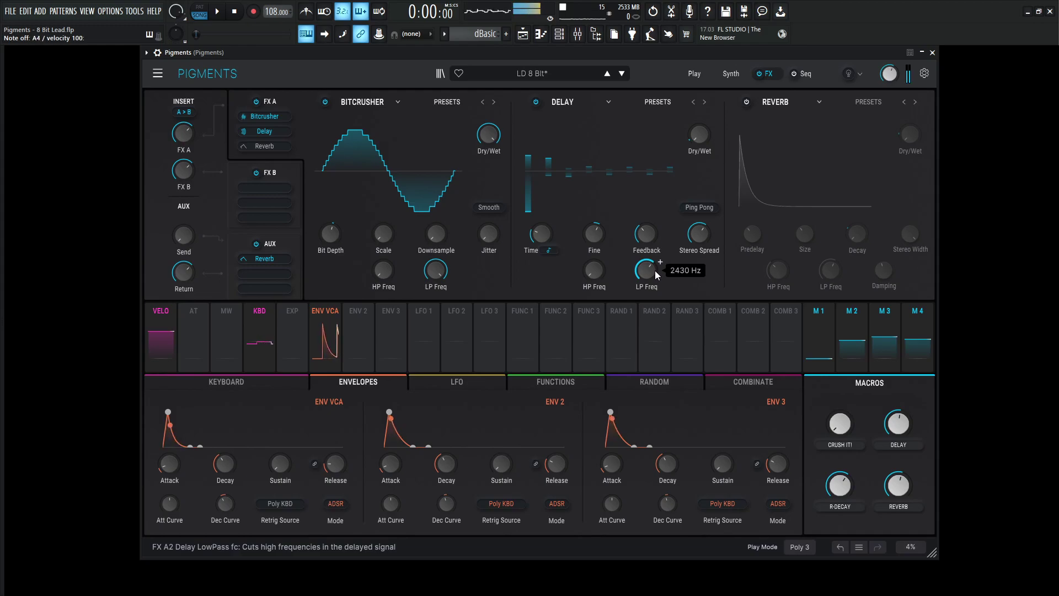
mouse_move(702, 137)
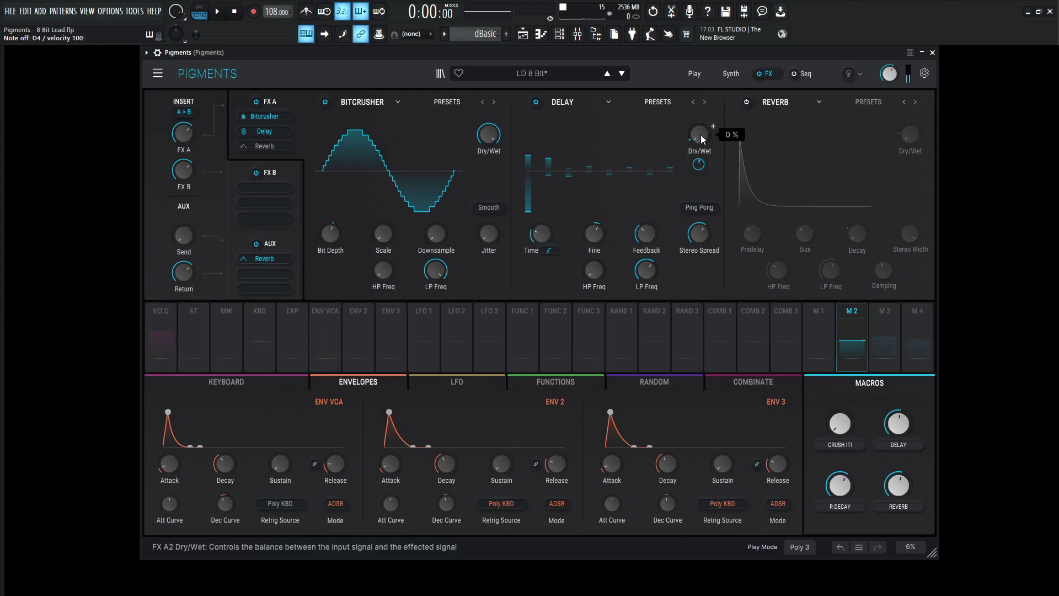
mouse_move(697, 163)
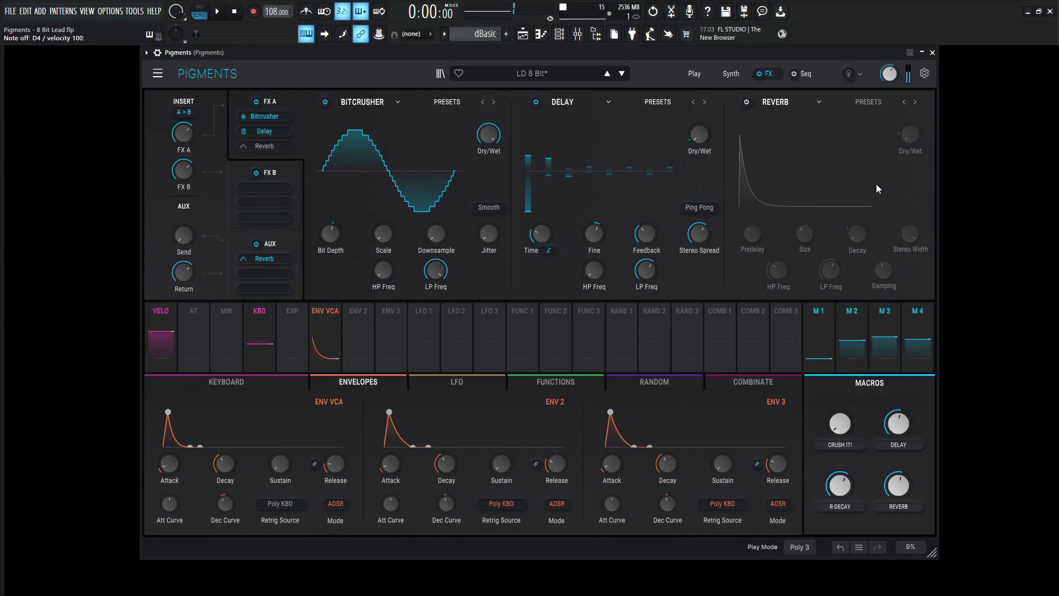
mouse_move(901, 230)
Step: Sweep the DELAY macro from 0 up to full while playing notes, and set it back to 0.540
double_click(899, 422)
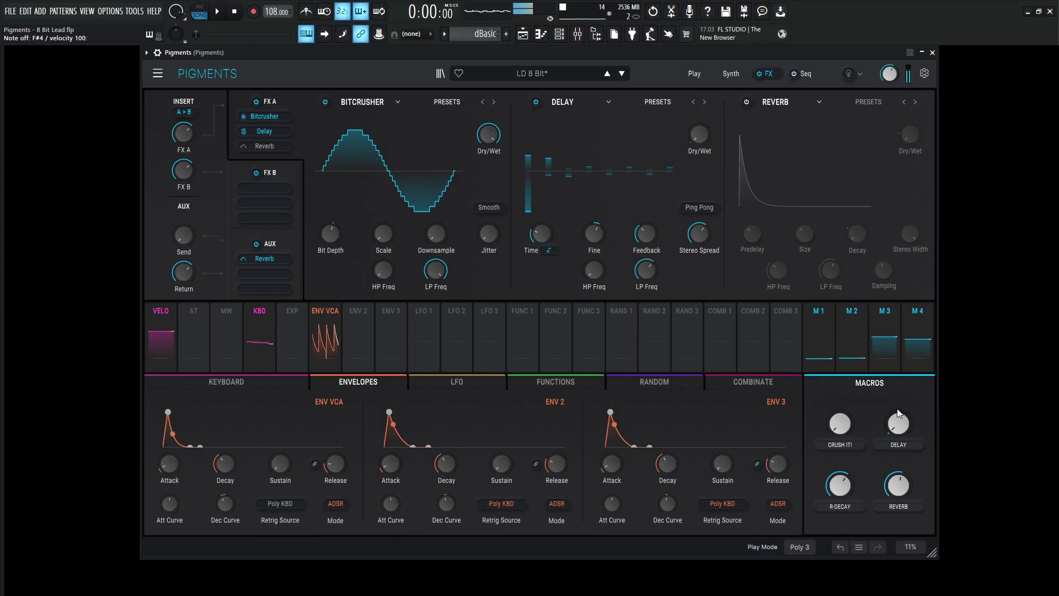
drag(898, 413, 898, 387)
drag(899, 426, 899, 389)
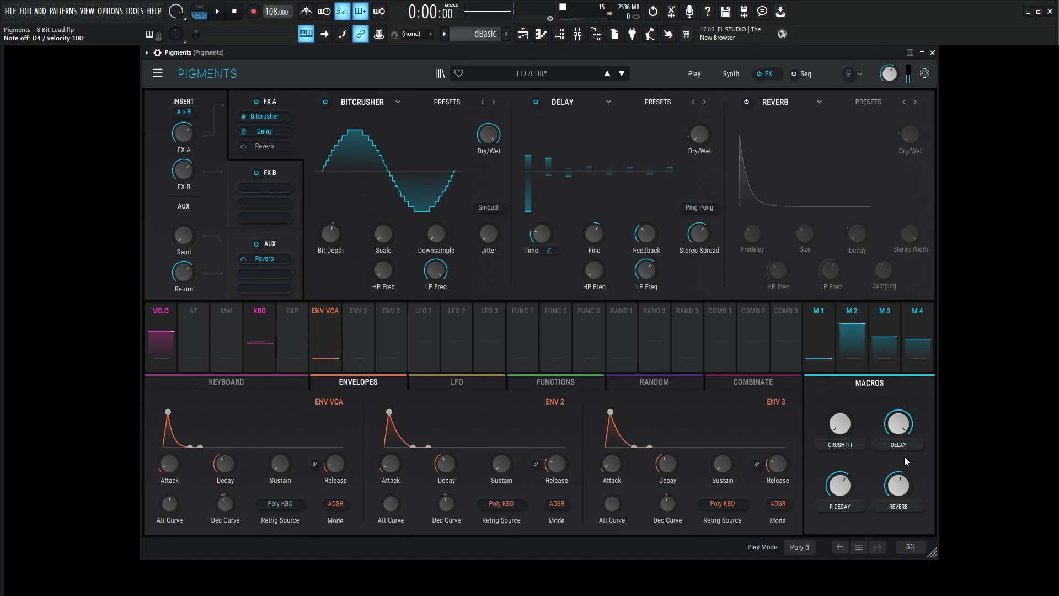
drag(898, 424, 898, 416)
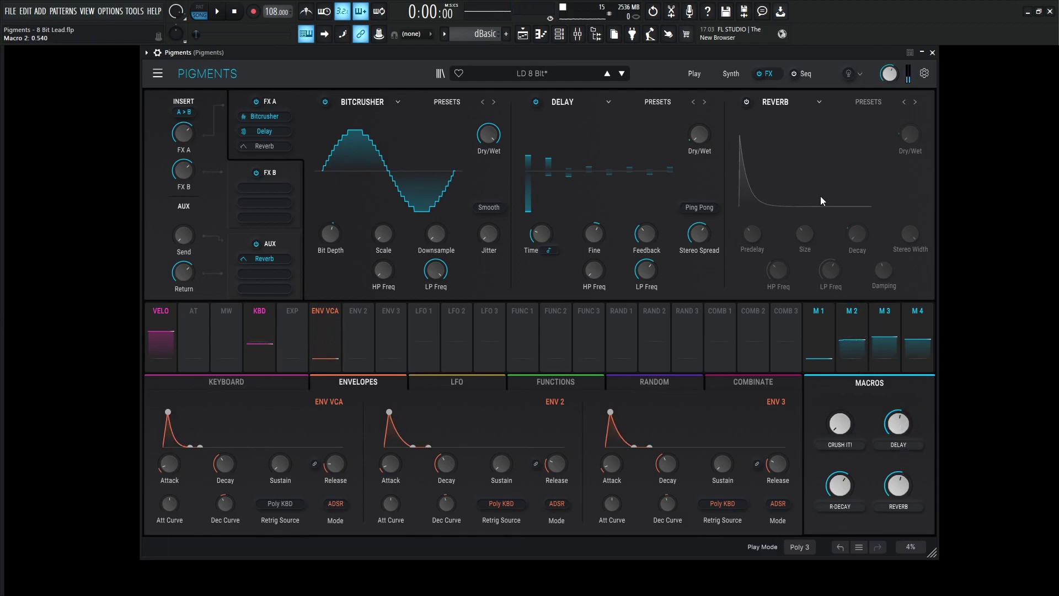
Step: Turn the Reverb in FX A back on and play a run of notes to audition it
click(748, 102)
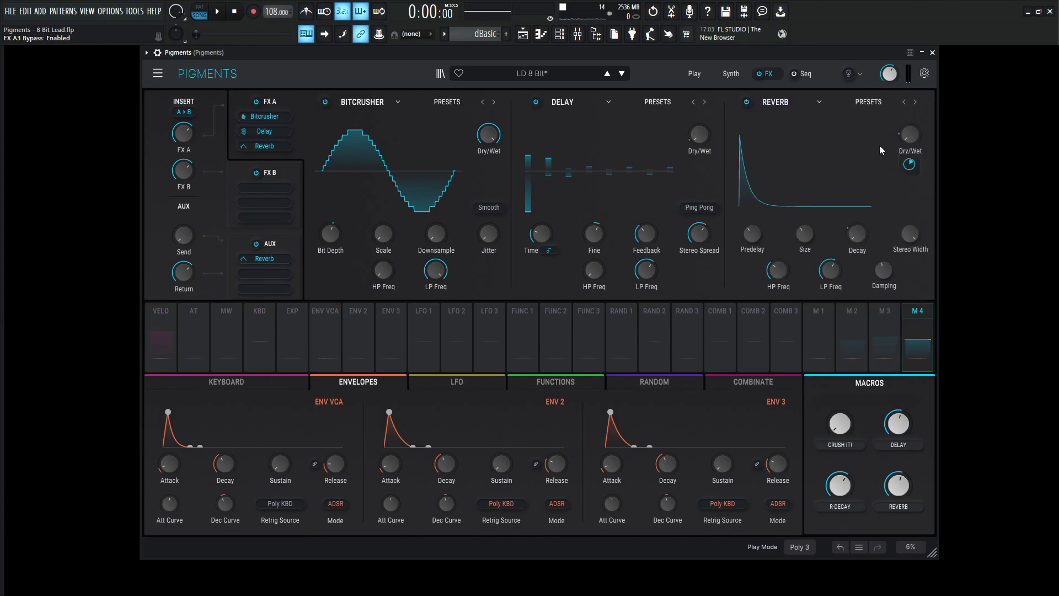
key(s)
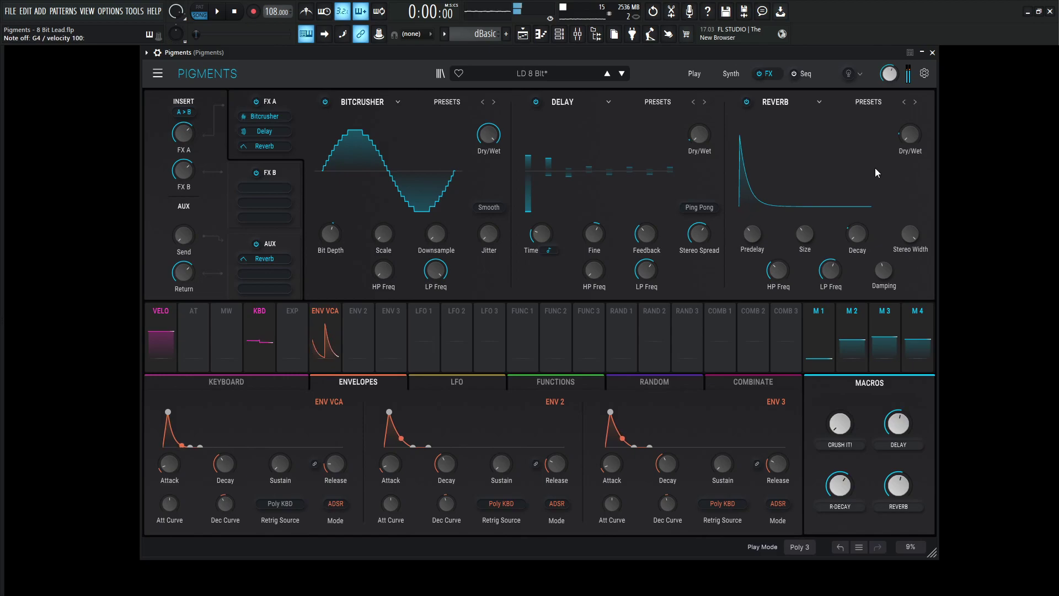
key(c)
key(b)
key(e)
key(2)
key(b)
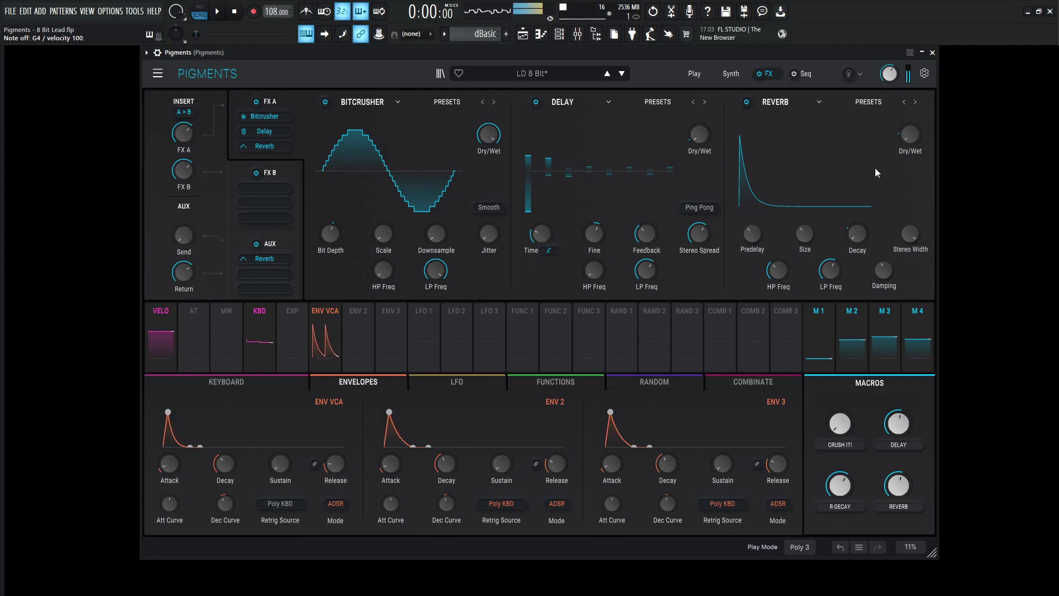
key(g)
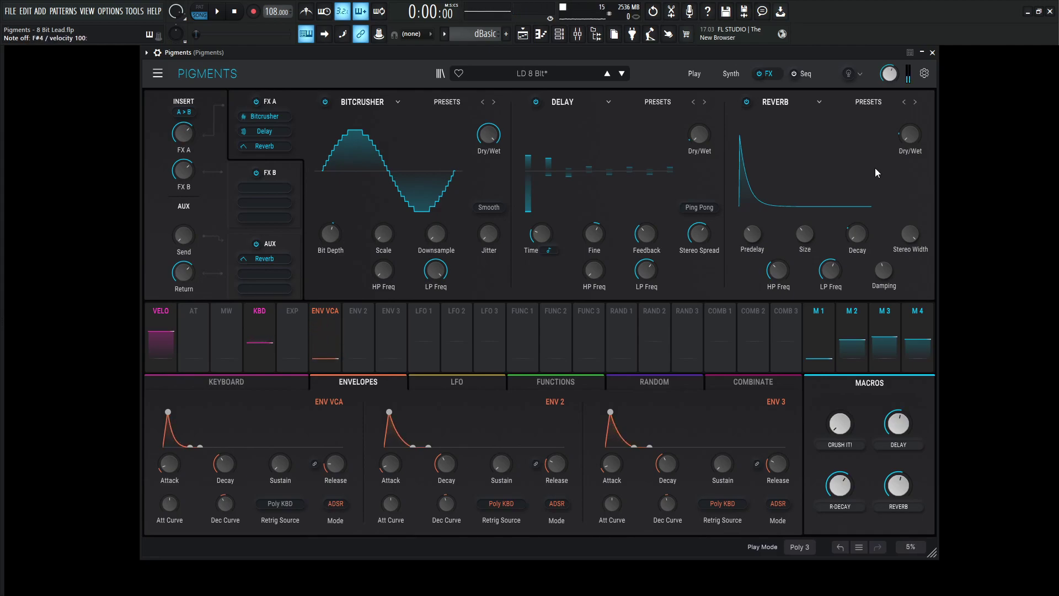
key(5)
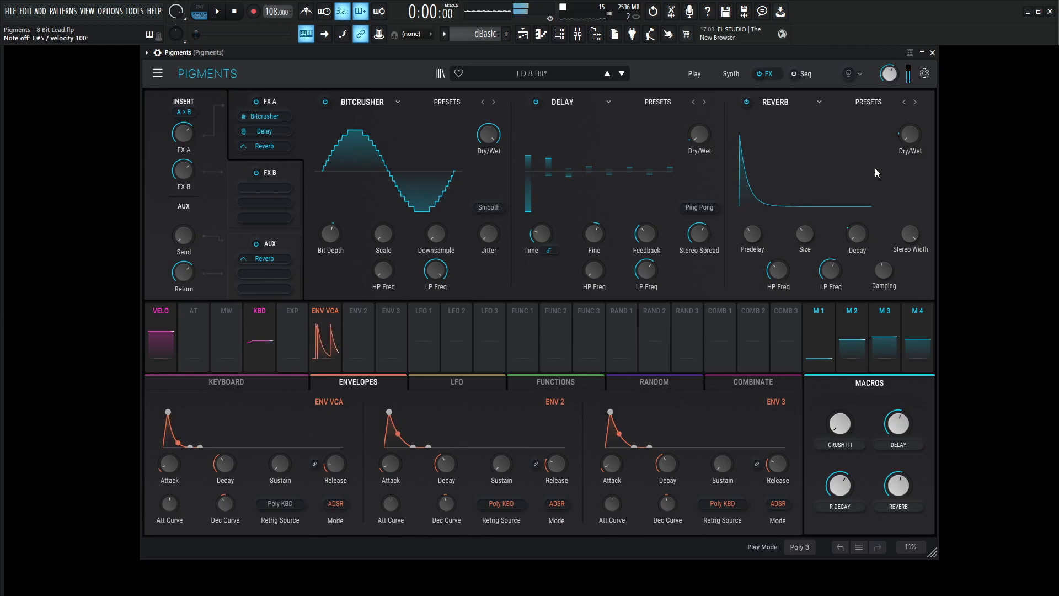
key(g)
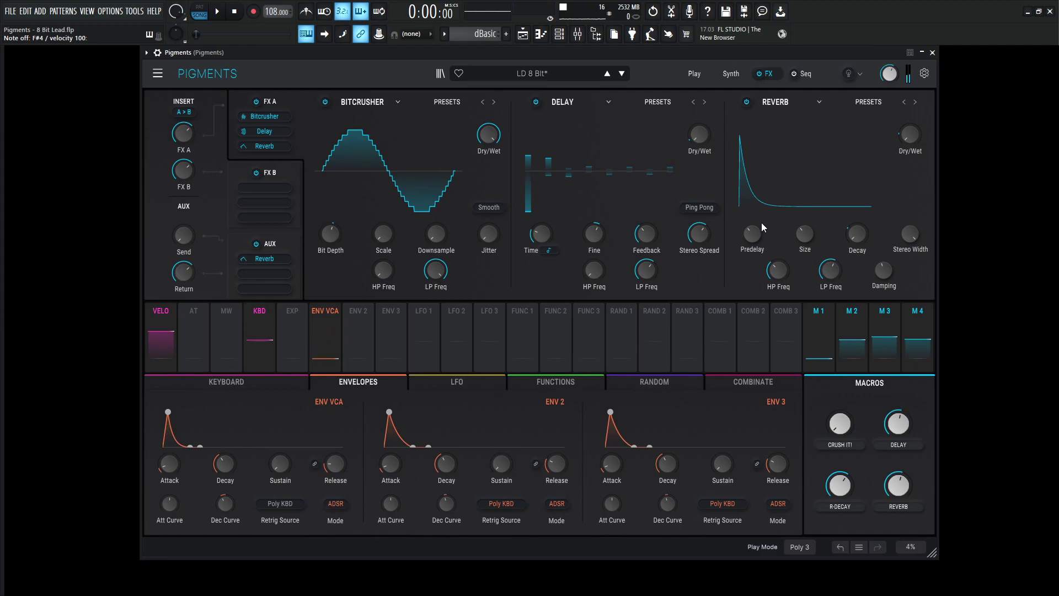
Step: Check the Reverb's size and decay settings and the macro modulation assigned to decay
mouse_move(804, 236)
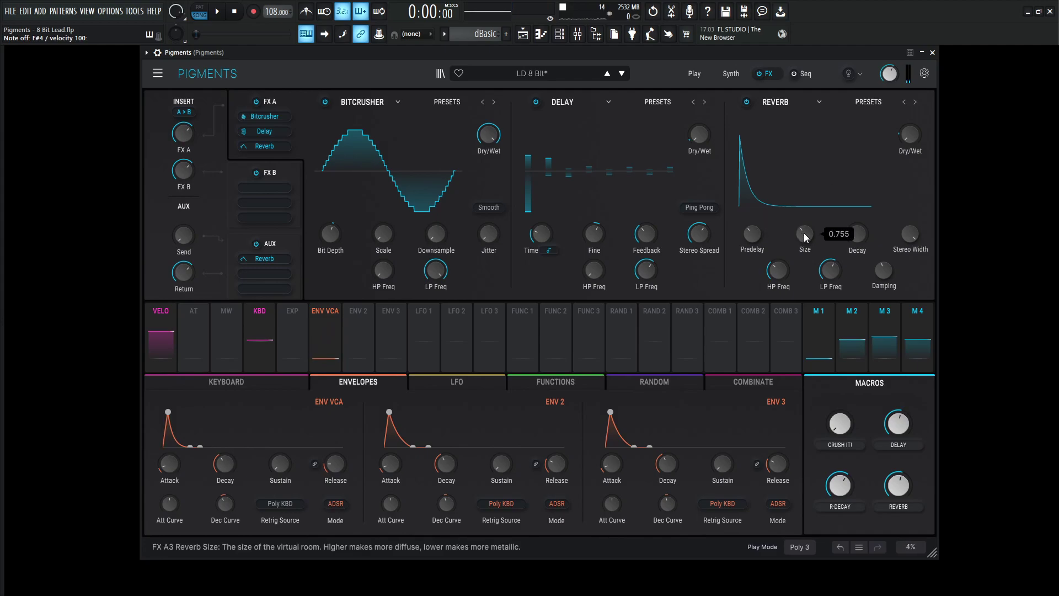
mouse_move(859, 233)
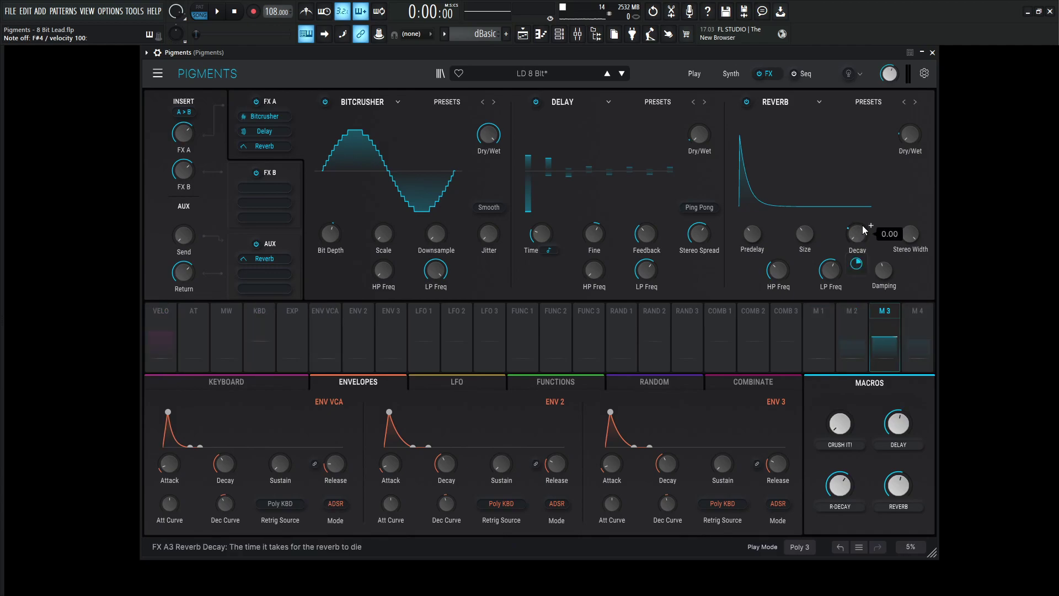
mouse_move(859, 265)
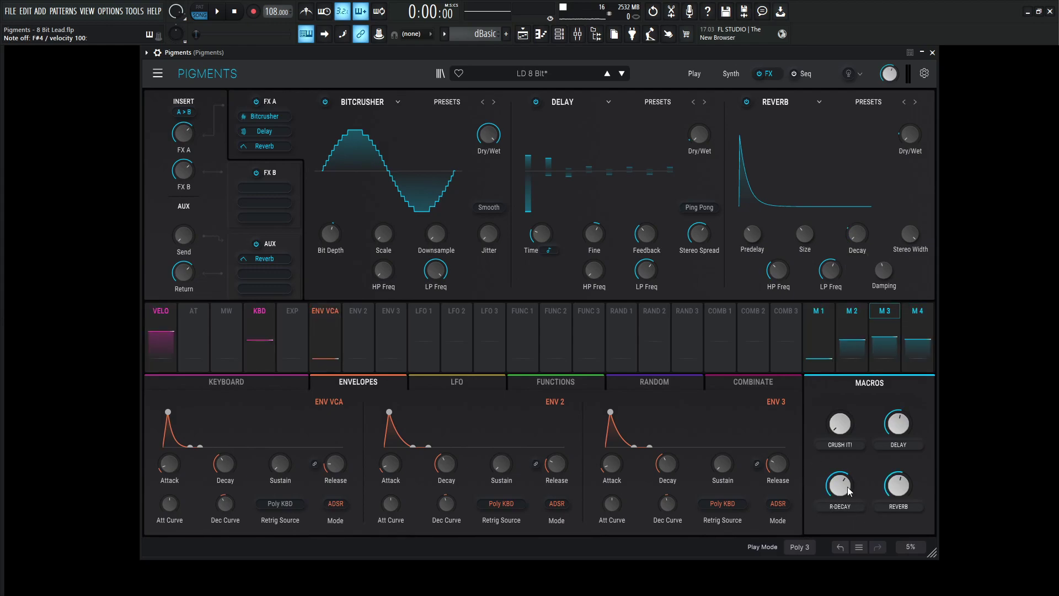
Step: Audition the REVERB and R-DECAY macros with notes, sweeping R-DECAY down to 0.124, and set both macros to 1.00
mouse_move(908, 484)
drag(903, 485, 900, 402)
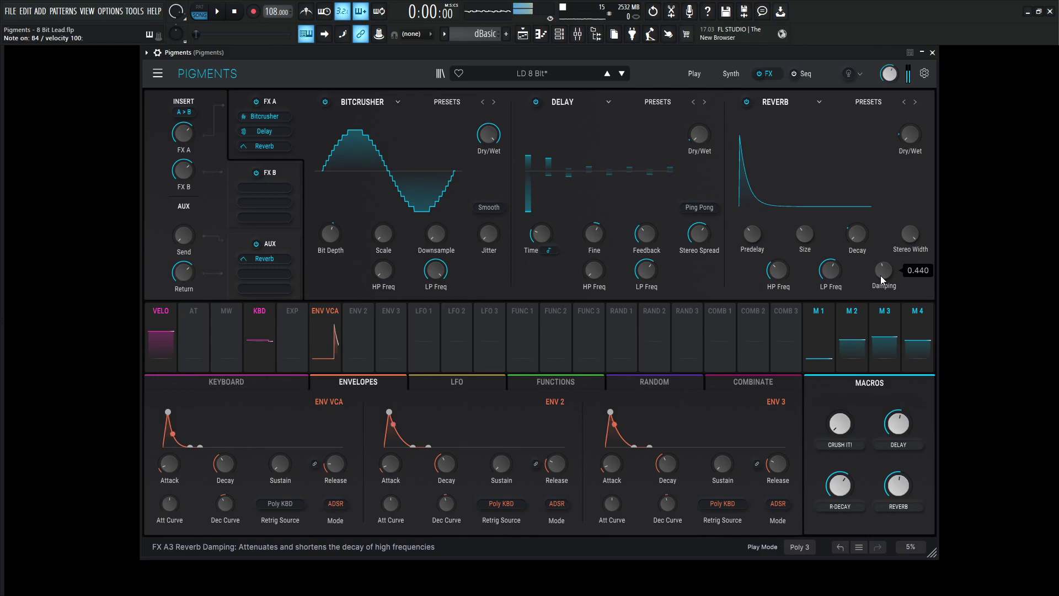
drag(898, 486, 843, 491)
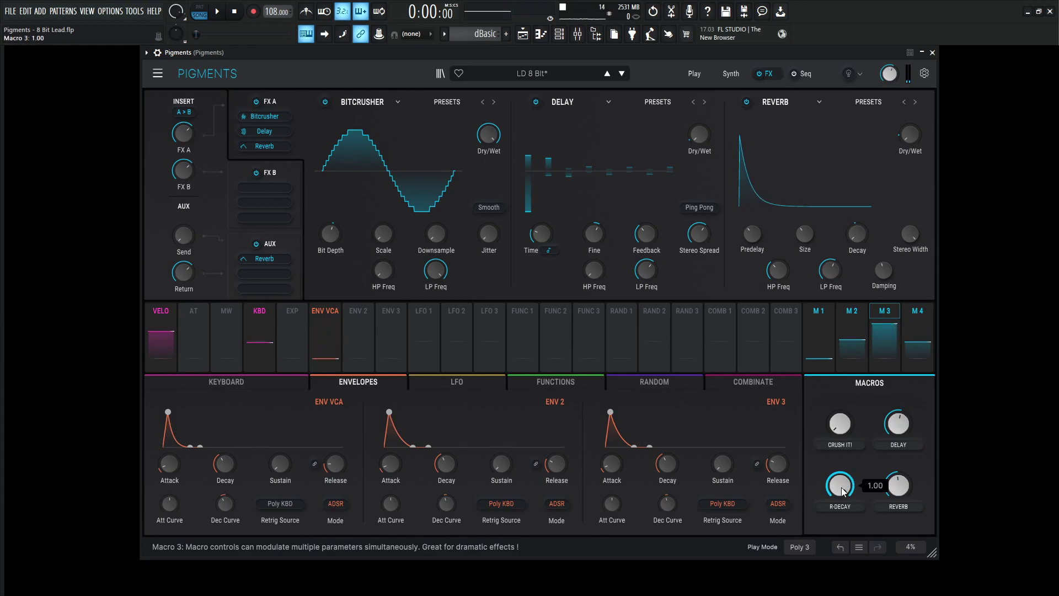
key(n)
drag(843, 491, 842, 561)
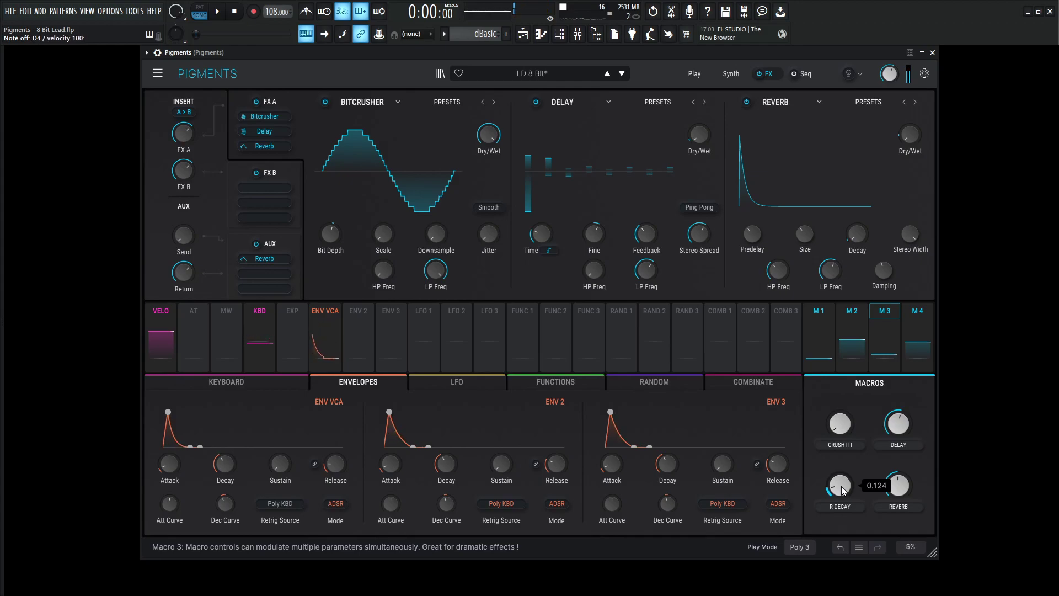
drag(843, 491, 843, 420)
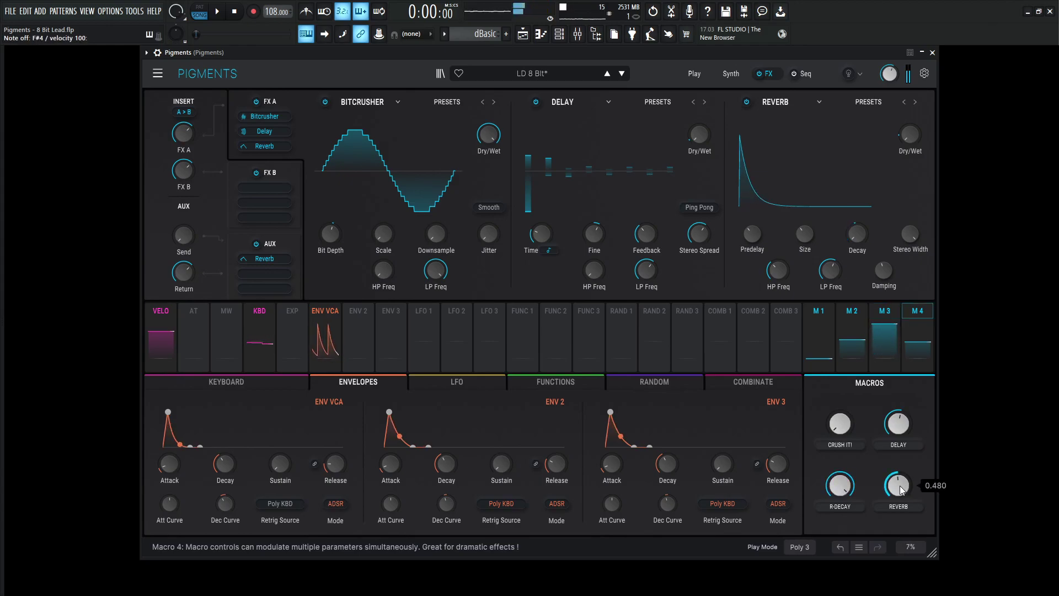
drag(901, 490, 901, 457)
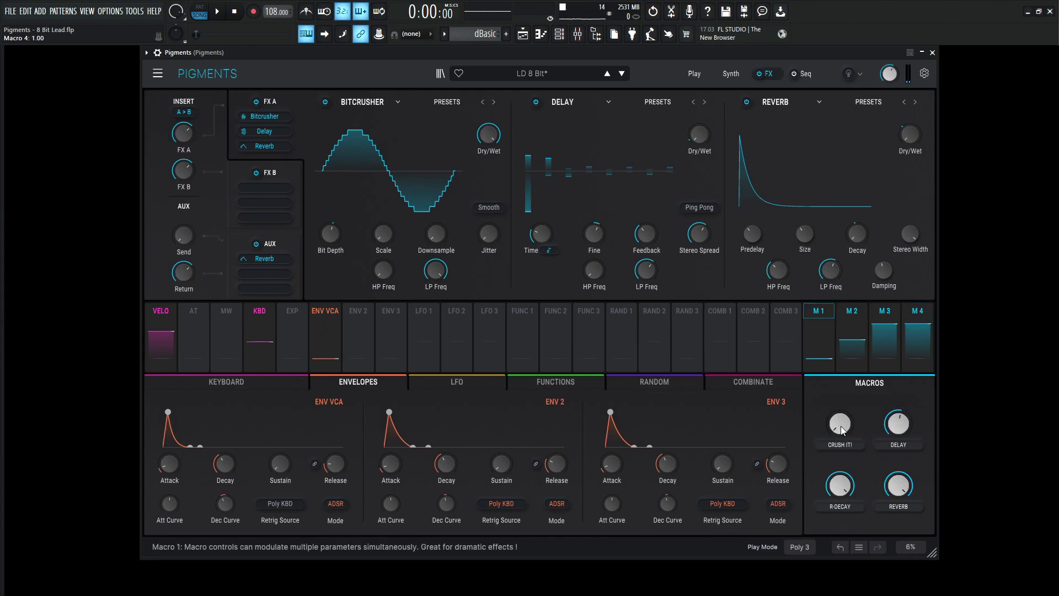
Step: Raise the CRUSH IT! macro through 0.636 to 0.832 while playing the pattern, and nudge it slightly higher
mouse_move(843, 429)
drag(842, 429, 843, 392)
key(space)
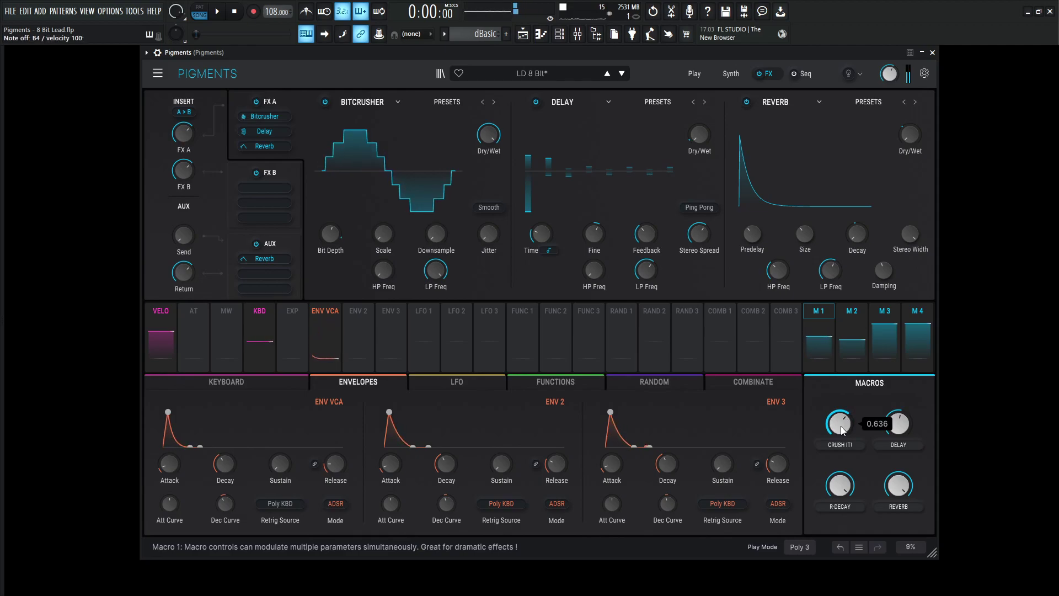
drag(843, 429, 842, 418)
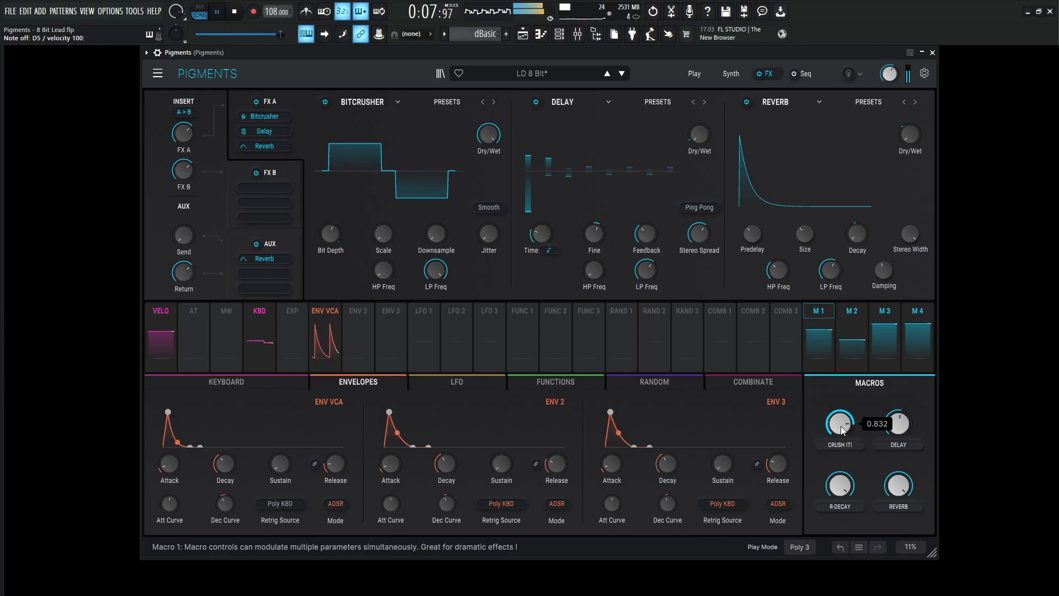
key(space)
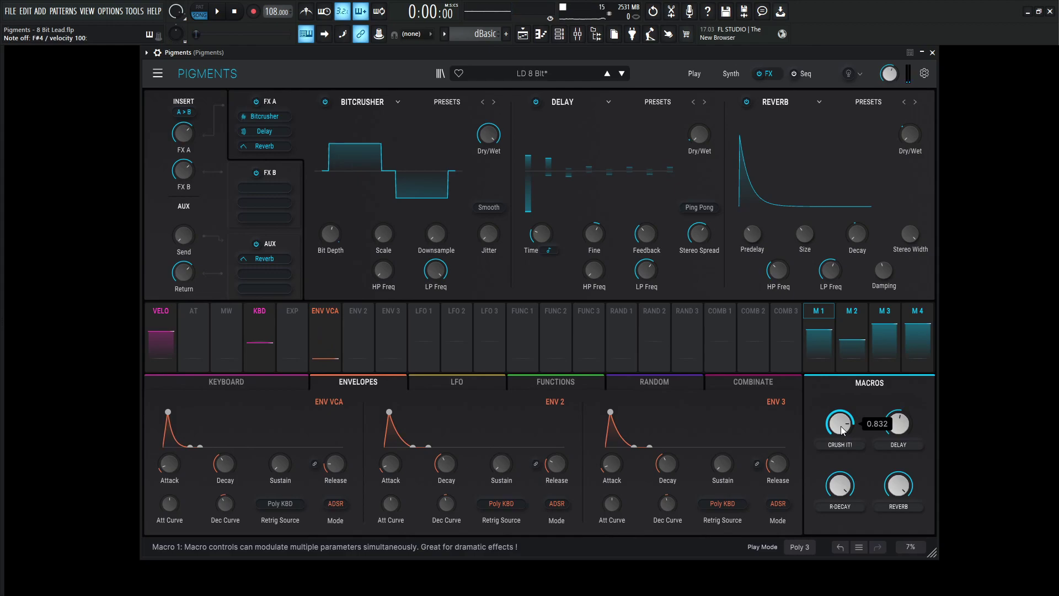
drag(843, 430, 843, 426)
Step: Play the pattern with the ENV VCA sustain at full and at 0.692, and return the sustain to 0
drag(286, 460, 286, 359)
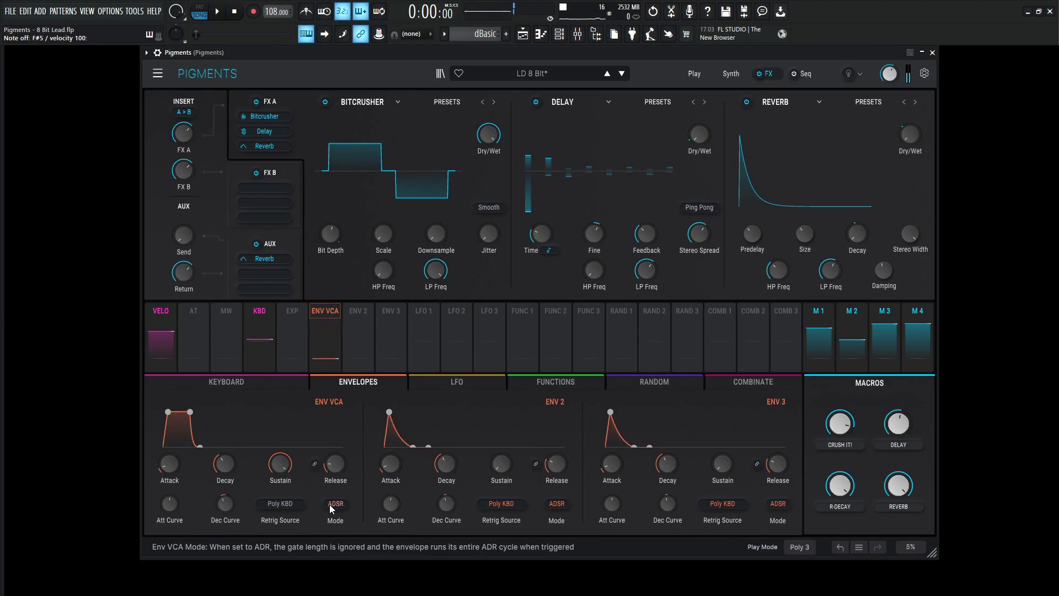
key(space)
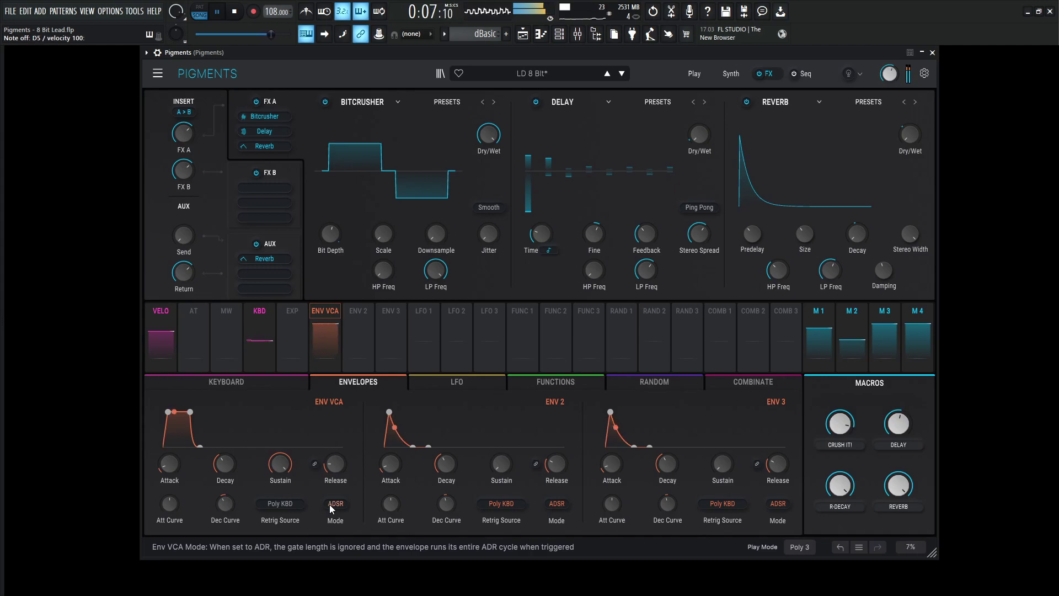
key(space)
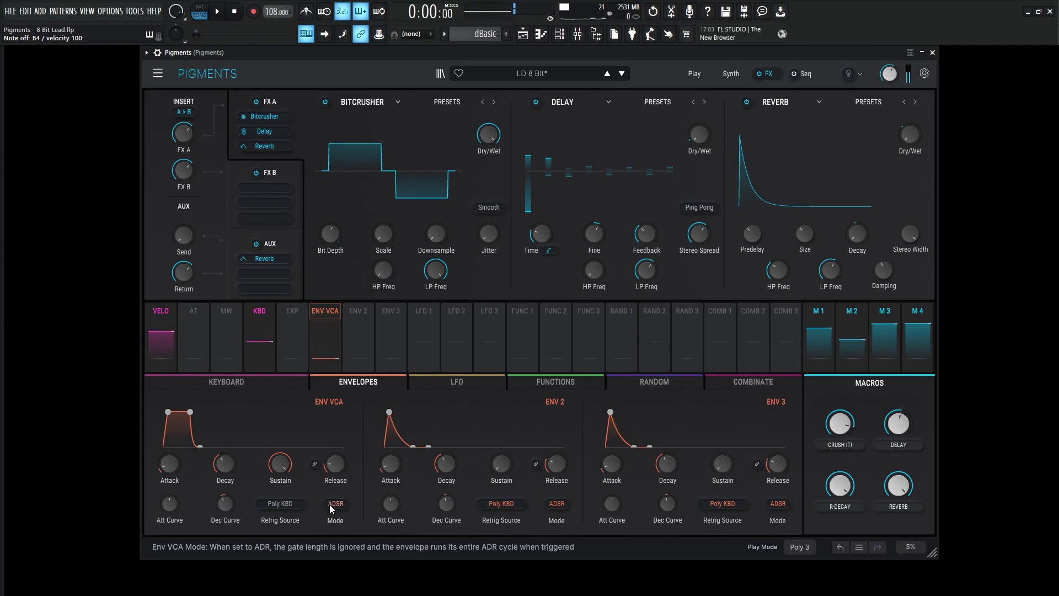
mouse_move(280, 463)
mouse_down()
mouse_move(280, 481)
mouse_move(286, 459)
mouse_up()
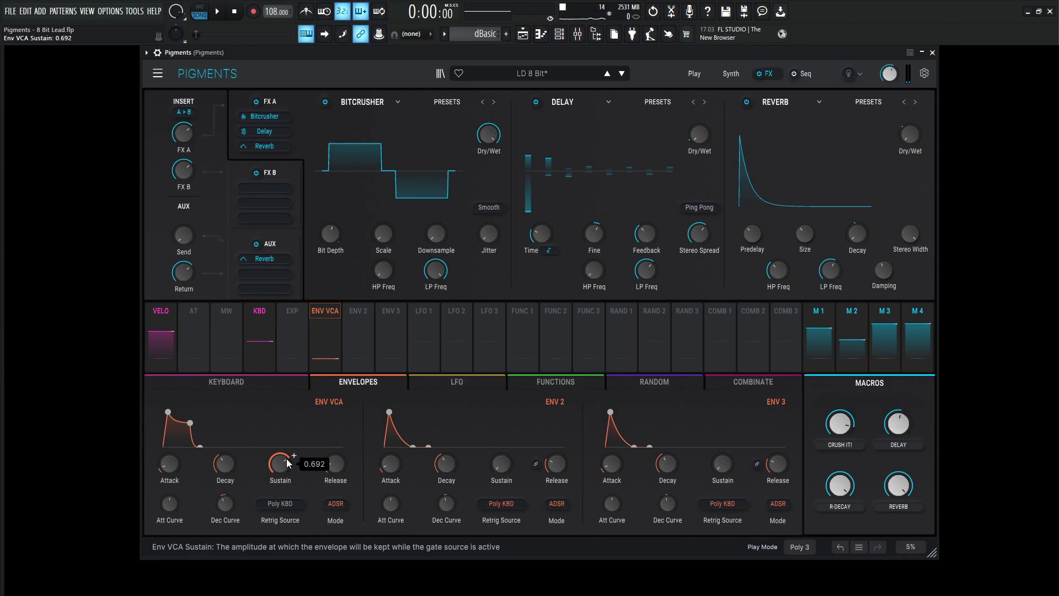
key(space)
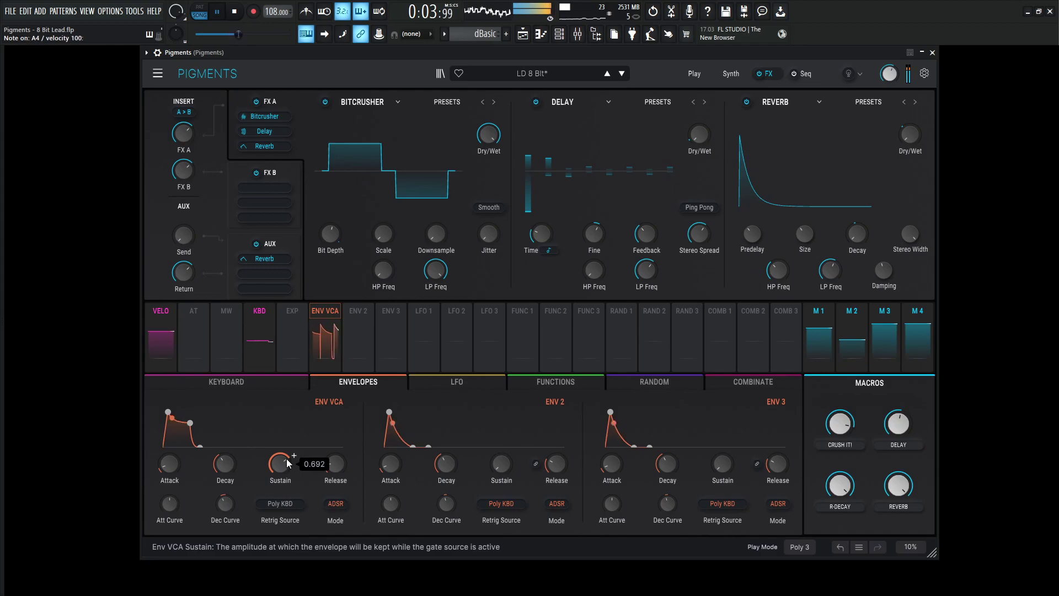
key(space)
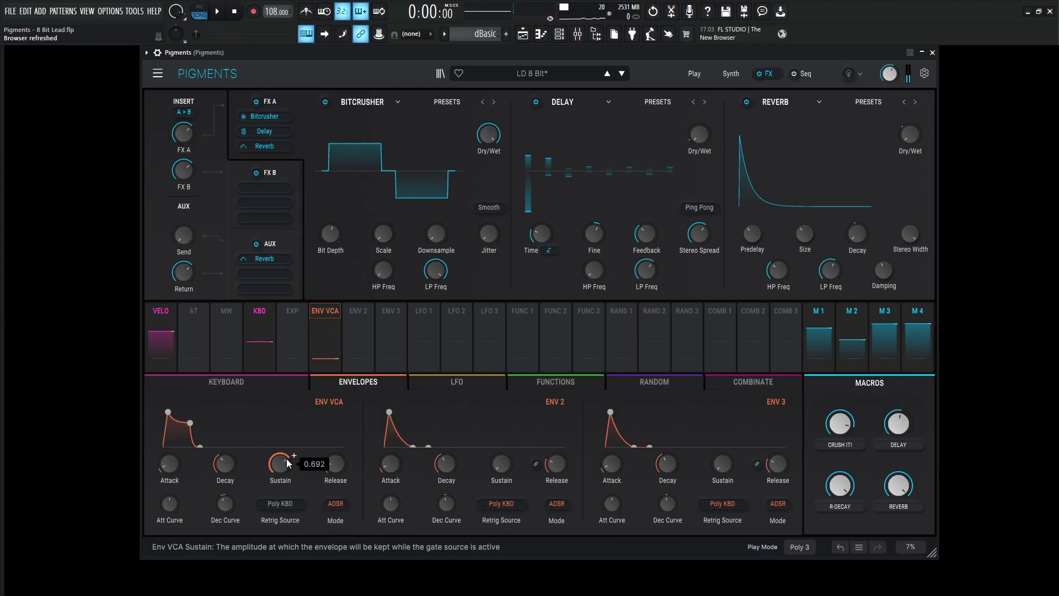
drag(284, 462, 284, 541)
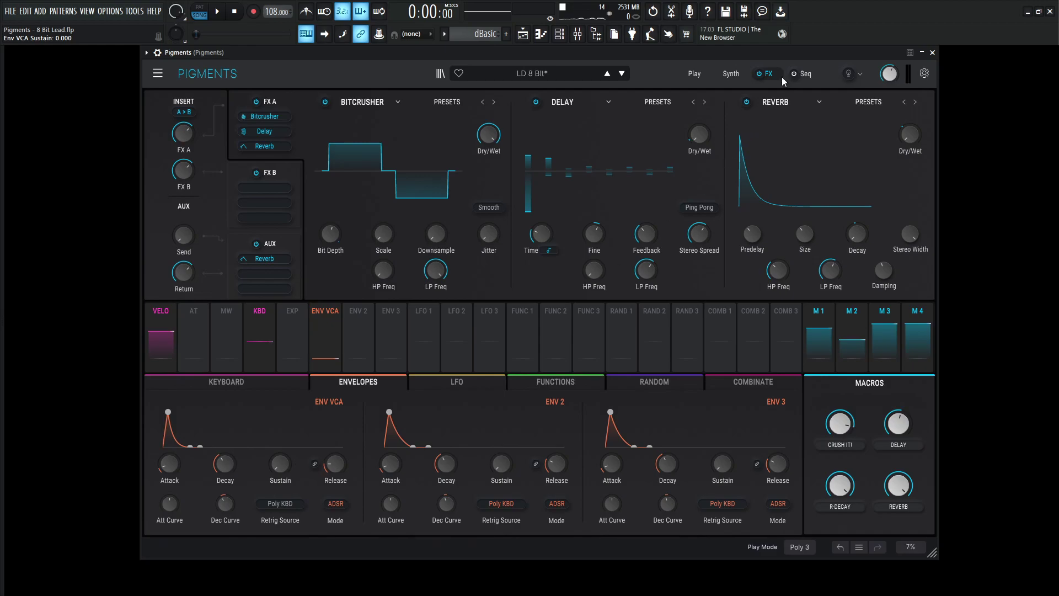
Step: Return to the synth engine view to review the oscillators and filters
click(732, 75)
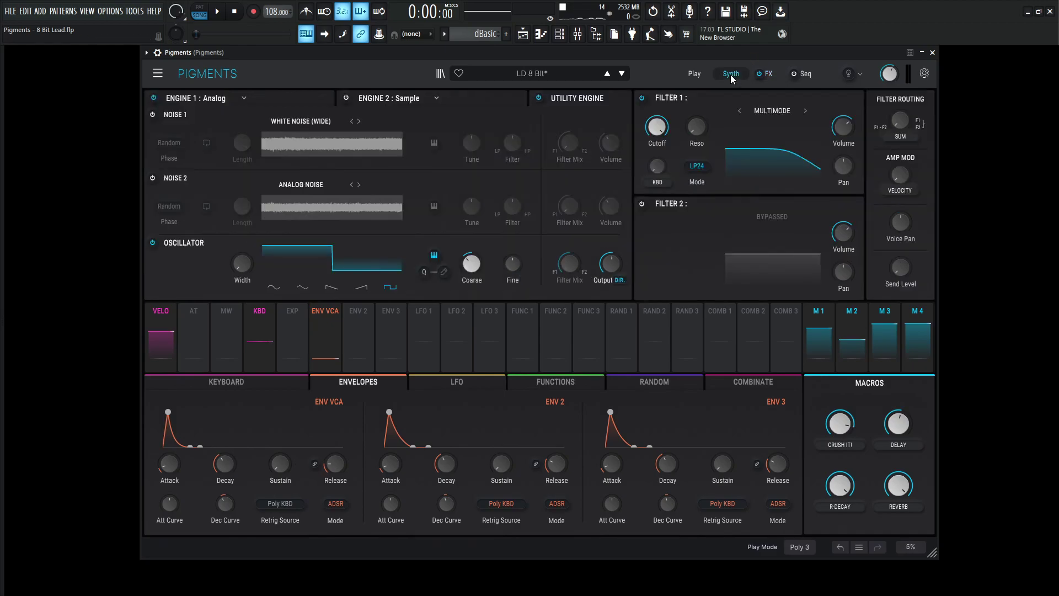